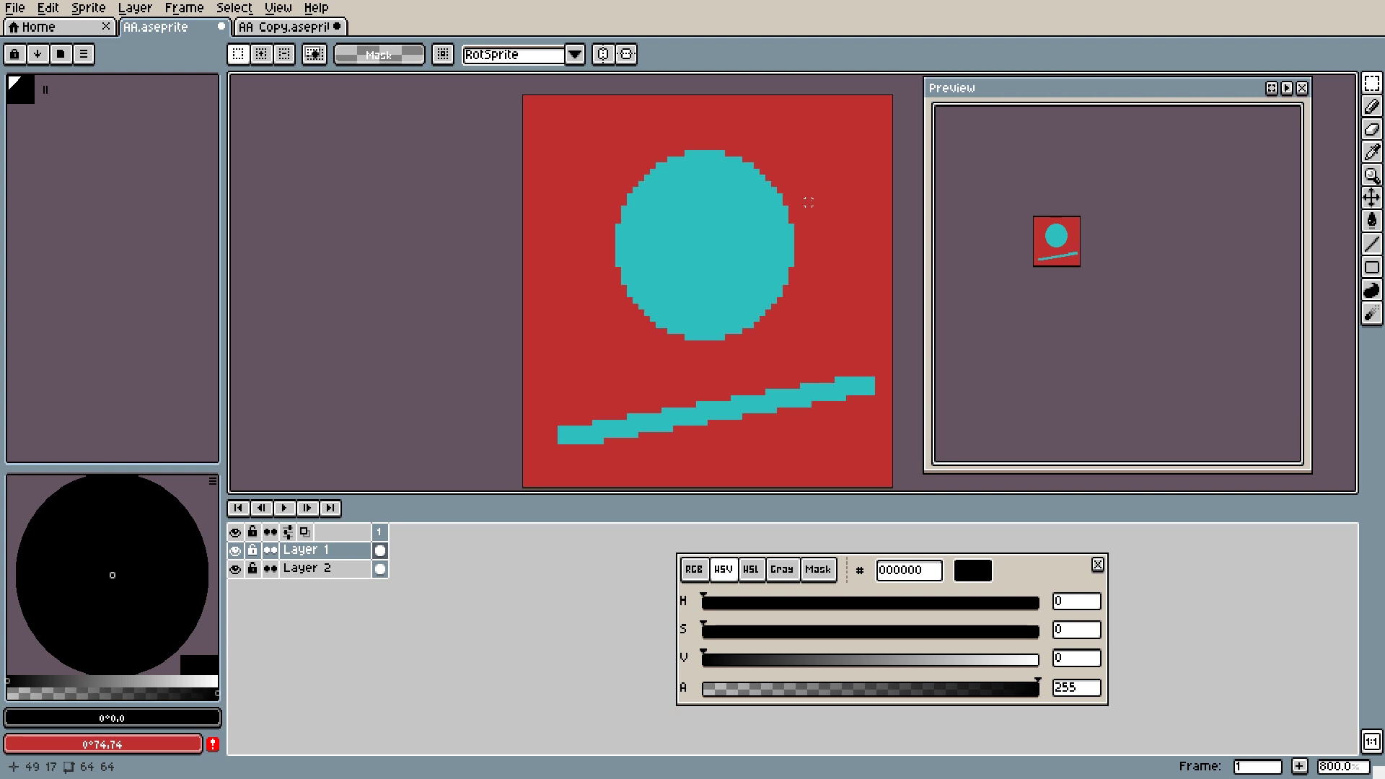
Select a small rectangle on the red background just right of the teal circle
{"action": "left_click_drag", "start_coordinate": [815, 203], "coordinate": [867, 229]}
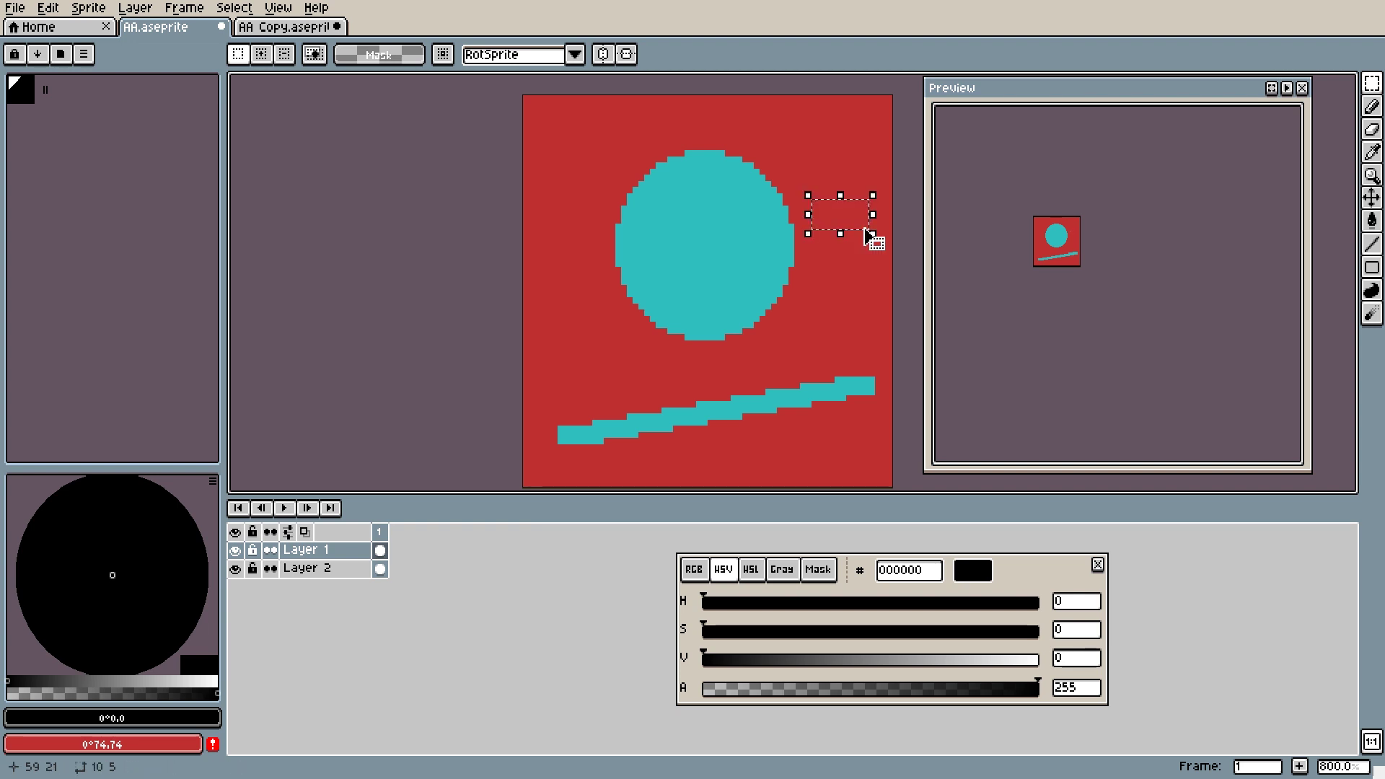
{"action": "key", "text": "g"}
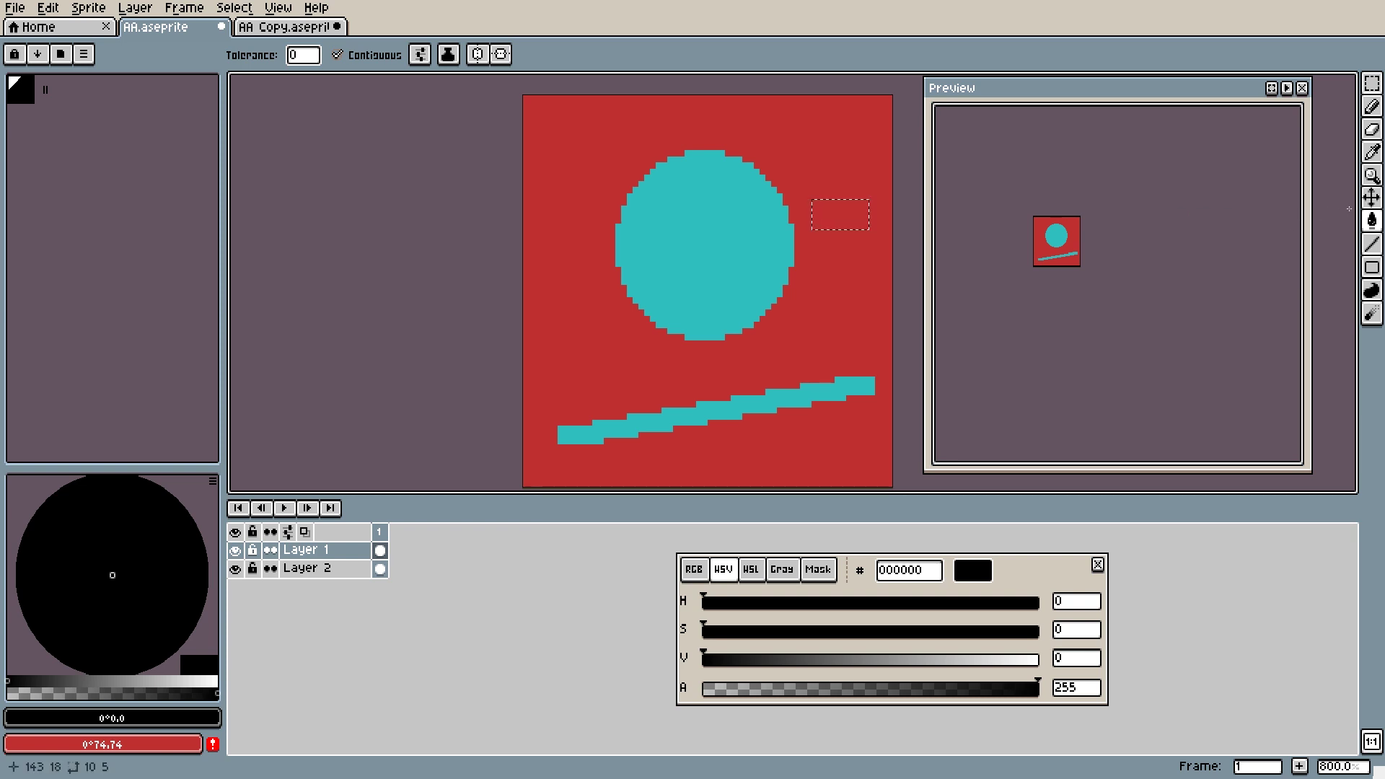
With the Gradient tool ready, sample the circle's teal #30bfbf as foreground, keeping red as background
{"action": "mouse_move", "coordinate": [1375, 231]}
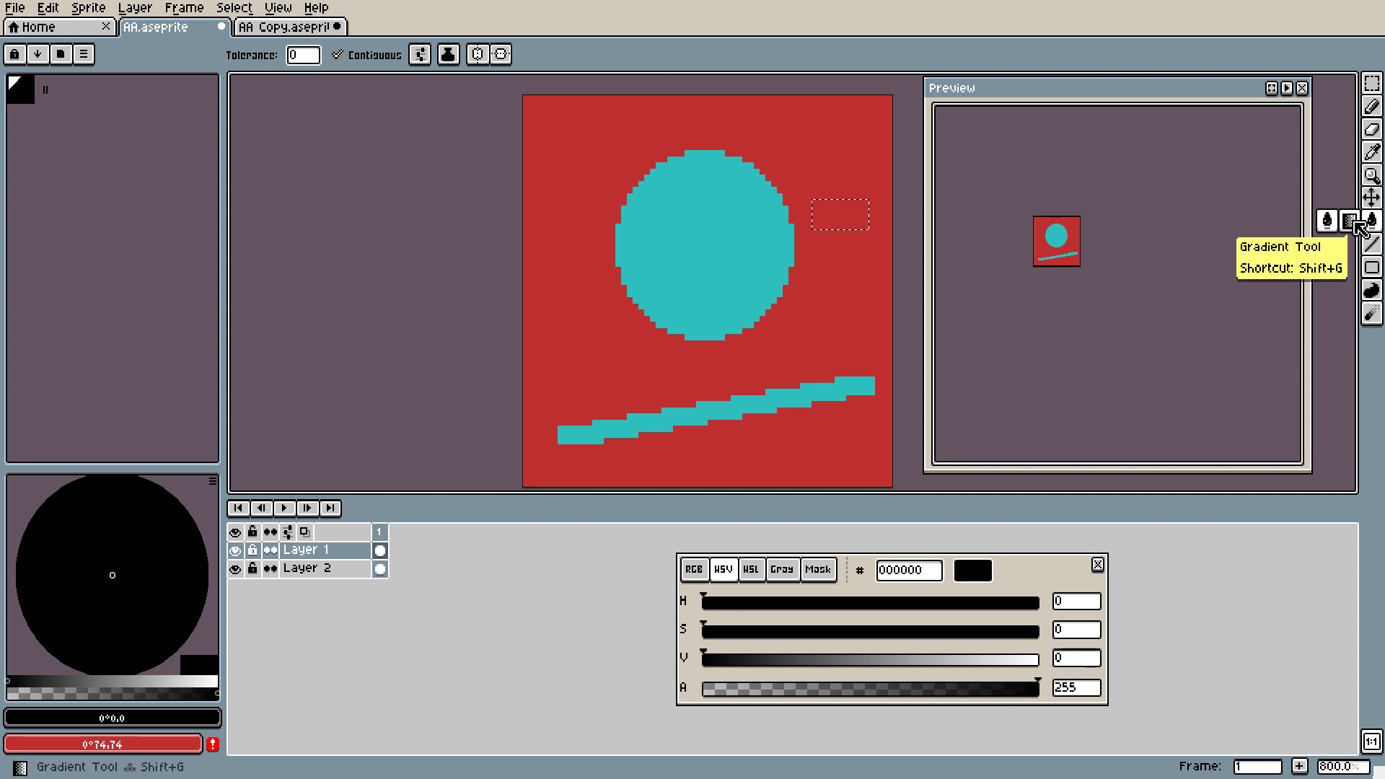
{"action": "left_click", "coordinate": [1350, 222]}
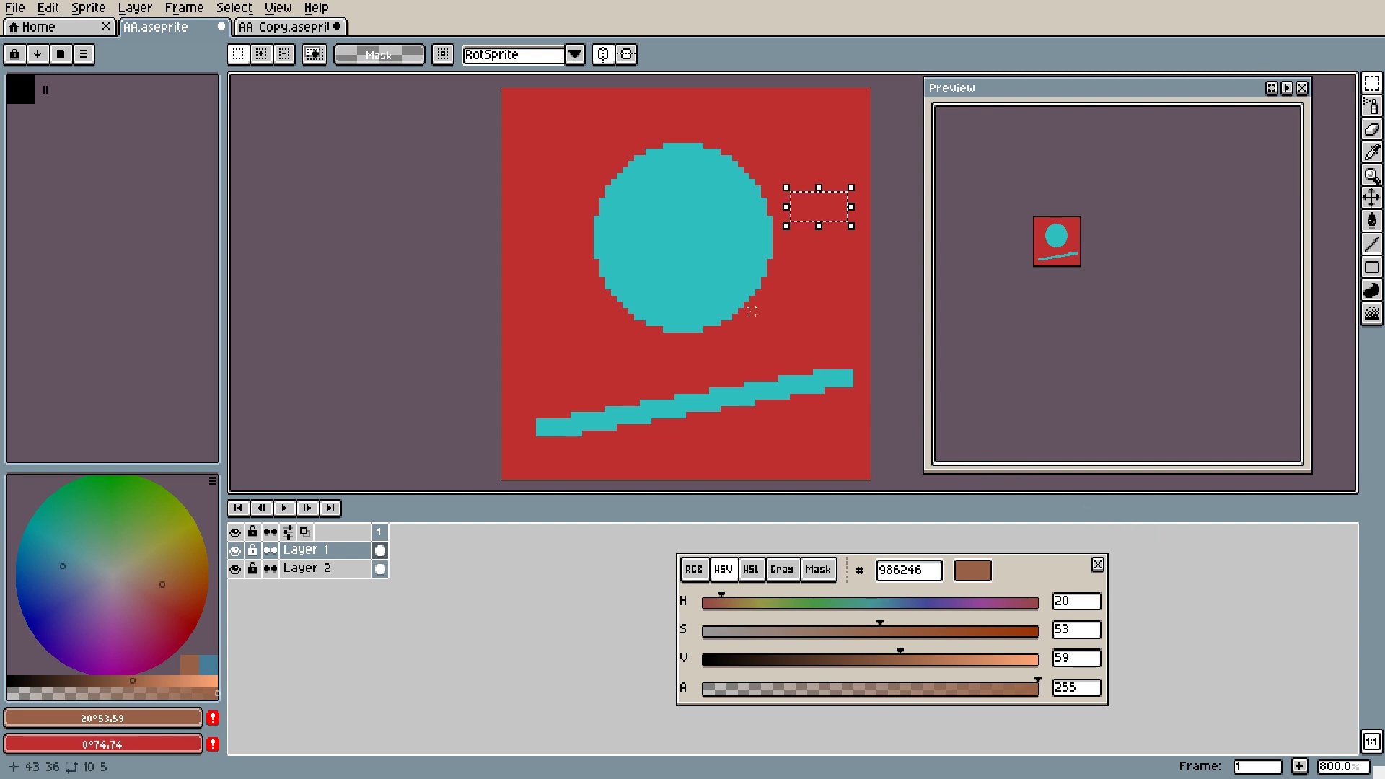
{"action": "key", "text": "i"}
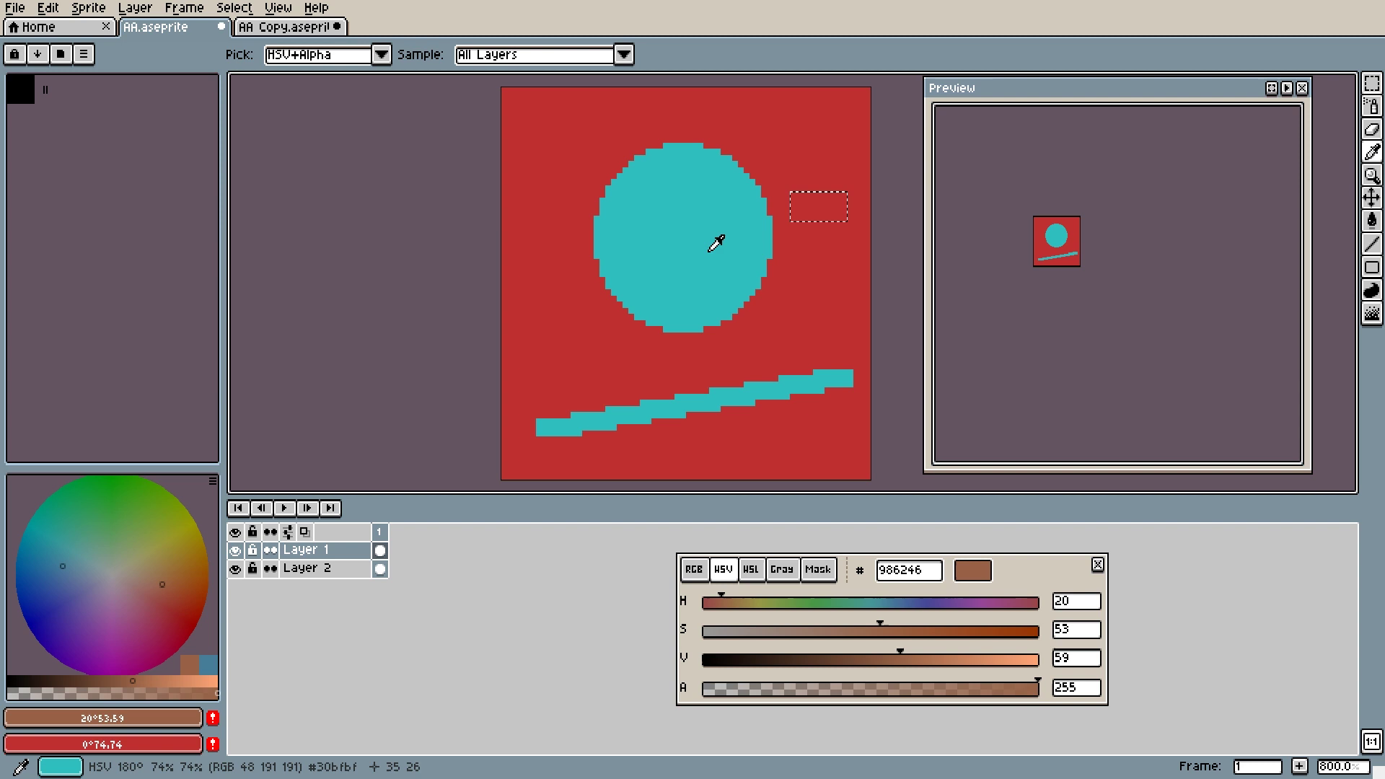
{"action": "left_click", "coordinate": [711, 242]}
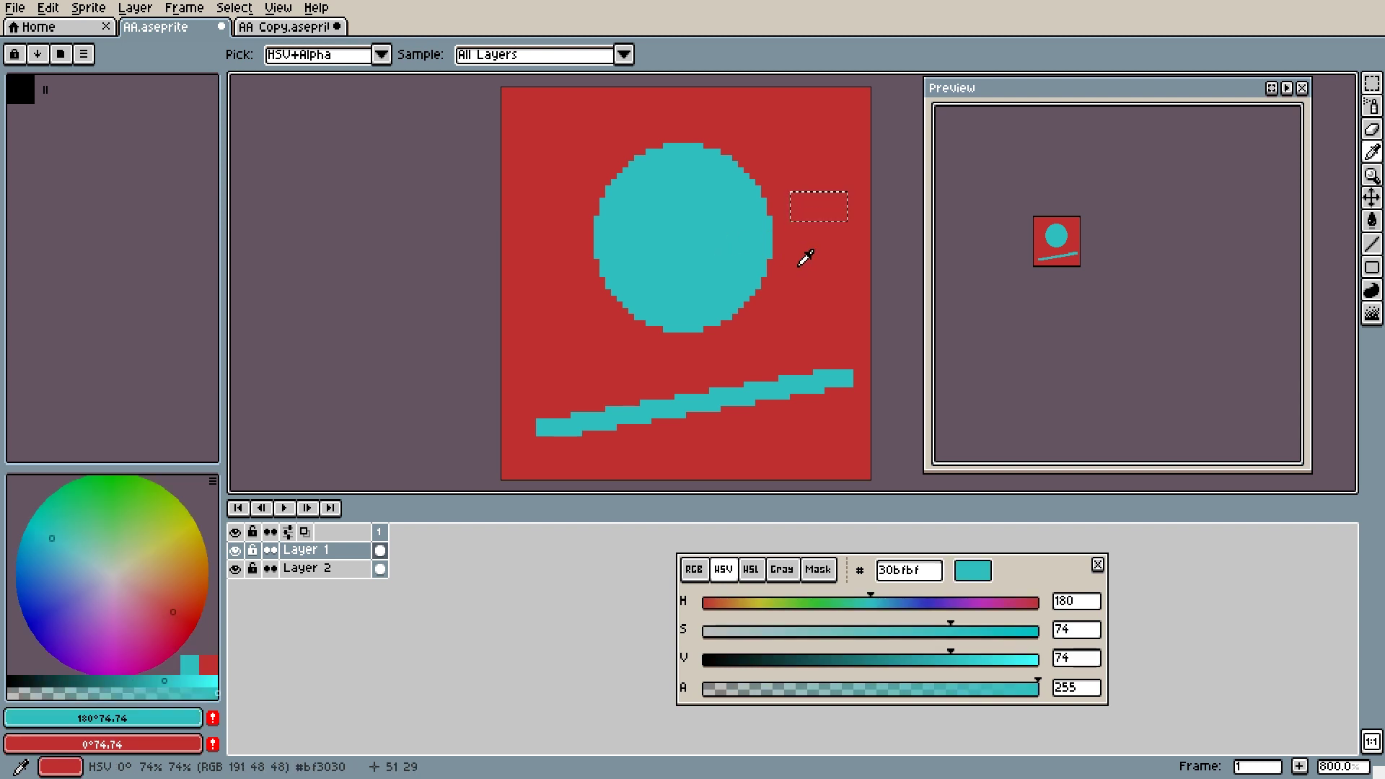
{"action": "key", "text": "shift+g"}
{"action": "scroll", "coordinate": [808, 264], "scroll_direction": "up", "scroll_amount": 6}
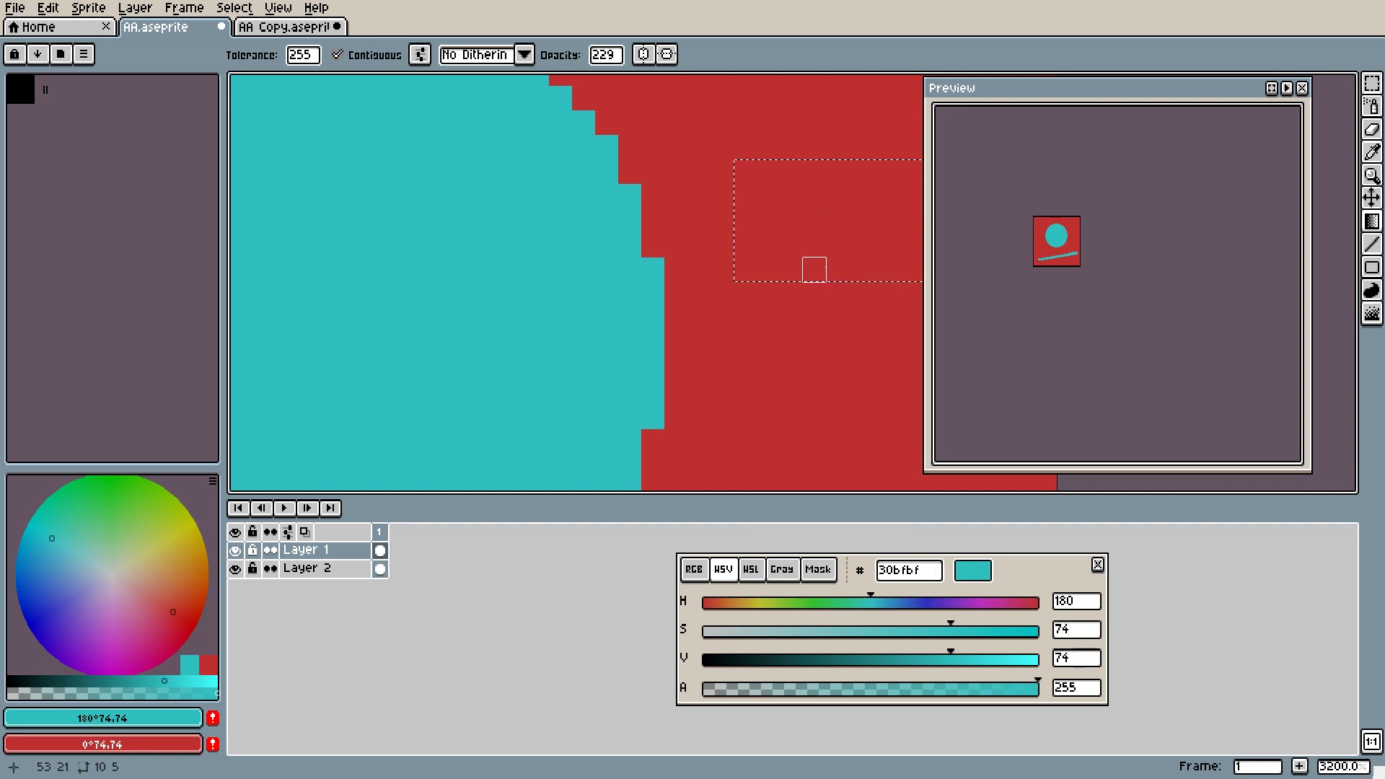
Fill the selection with an upward teal-to-red gradient, then switch to the AA Copy document
{"action": "left_click_drag", "start_coordinate": [814, 269], "coordinate": [837, 172]}
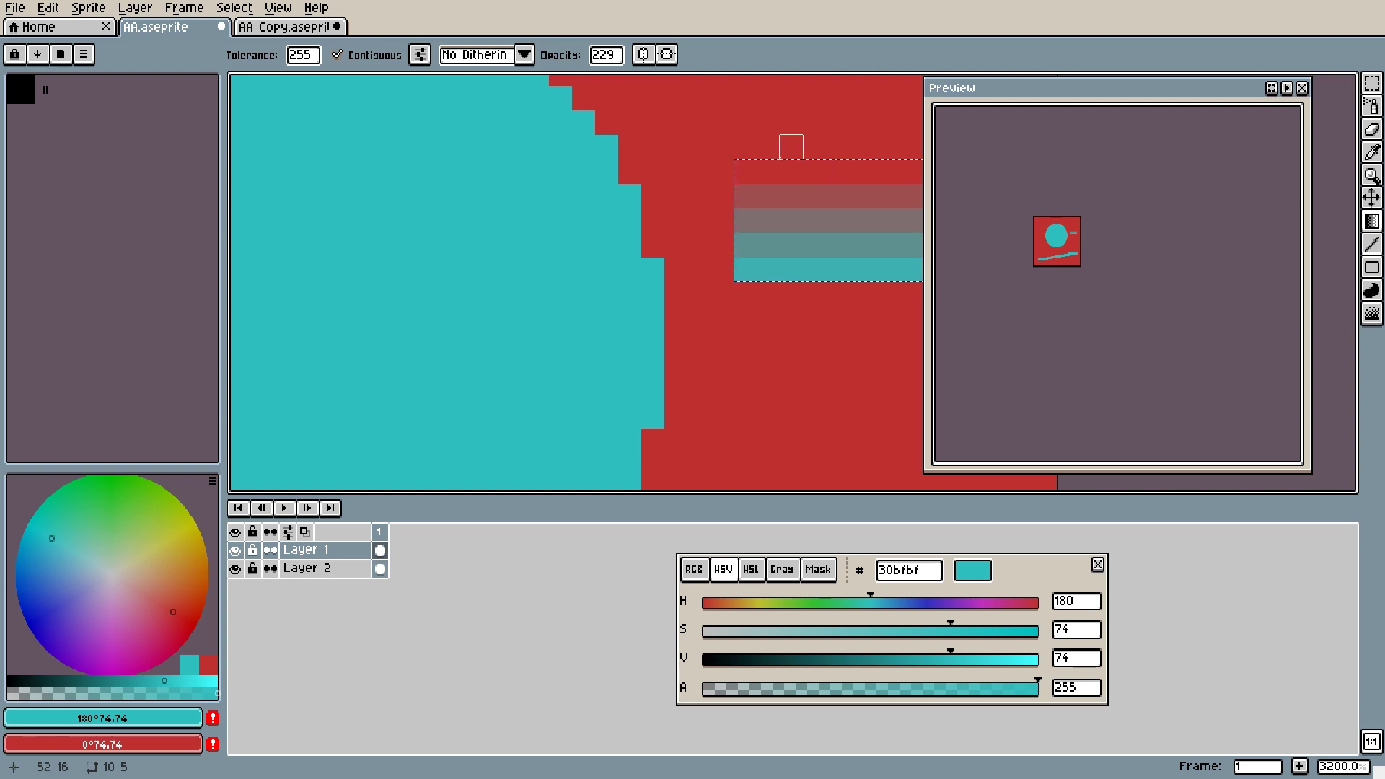
{"action": "key", "text": "ctrl+Tab"}
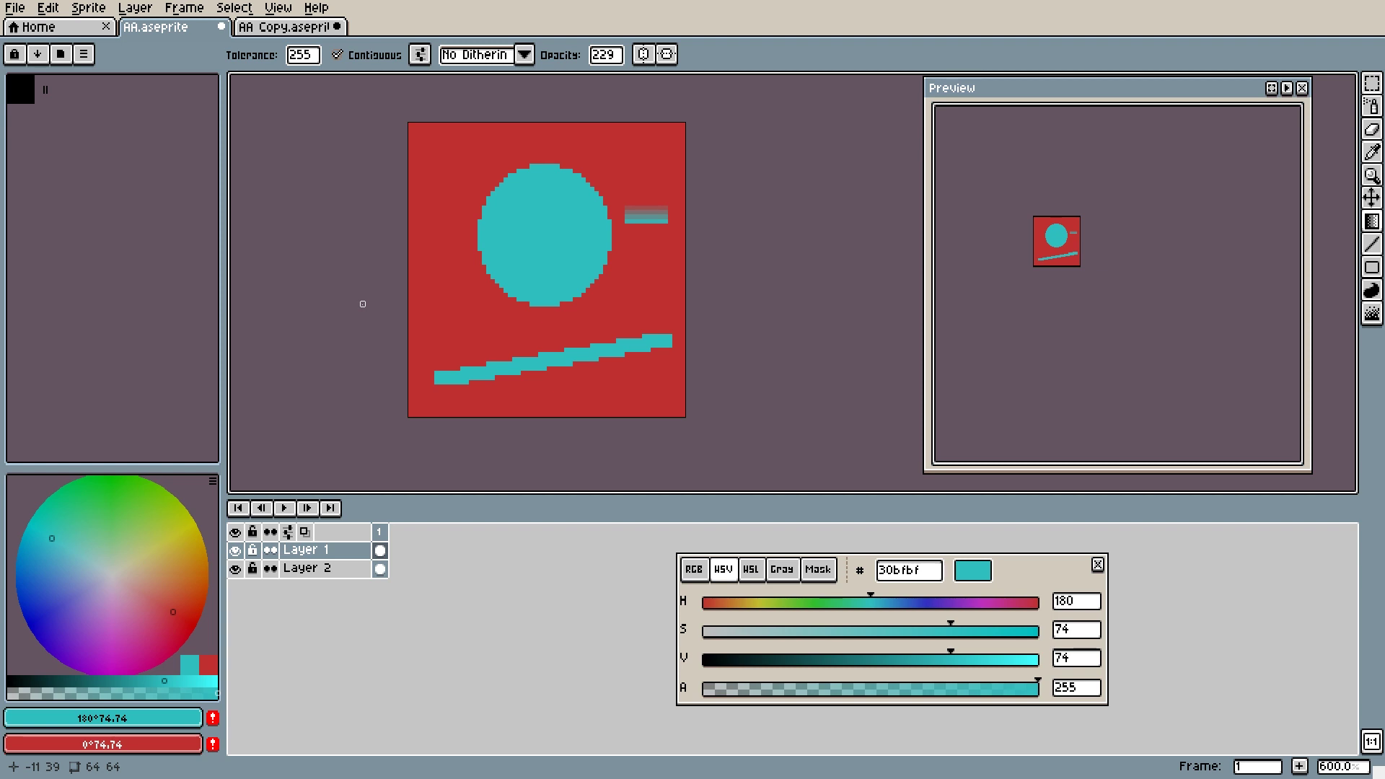
Add the teal #30bfbf and the red background colour to the palette as new swatches
{"action": "left_click", "coordinate": [217, 719]}
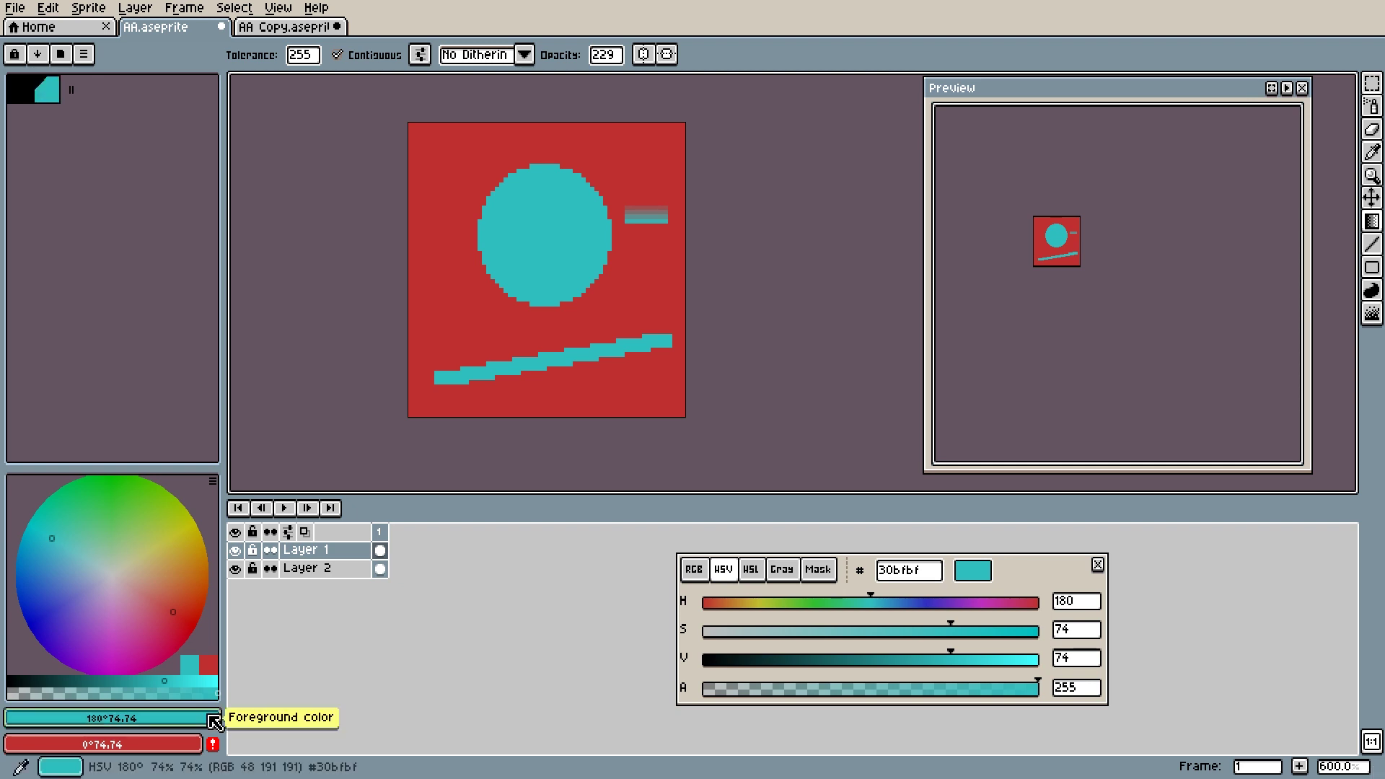
{"action": "left_click", "coordinate": [215, 746]}
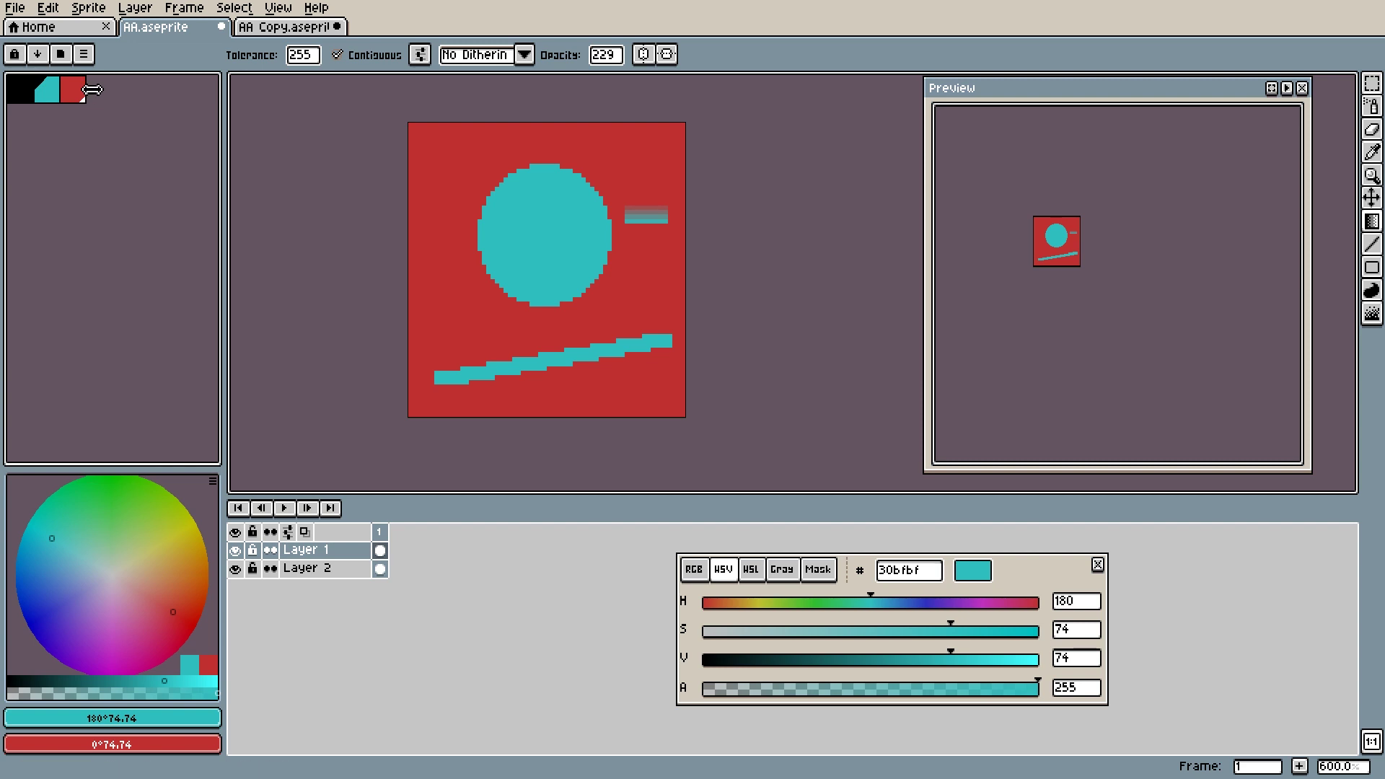
Widen the palette, move the red #bf3030 swatch to index 5, and select the teal-to-red range
{"action": "left_click_drag", "start_coordinate": [92, 90], "coordinate": [238, 171]}
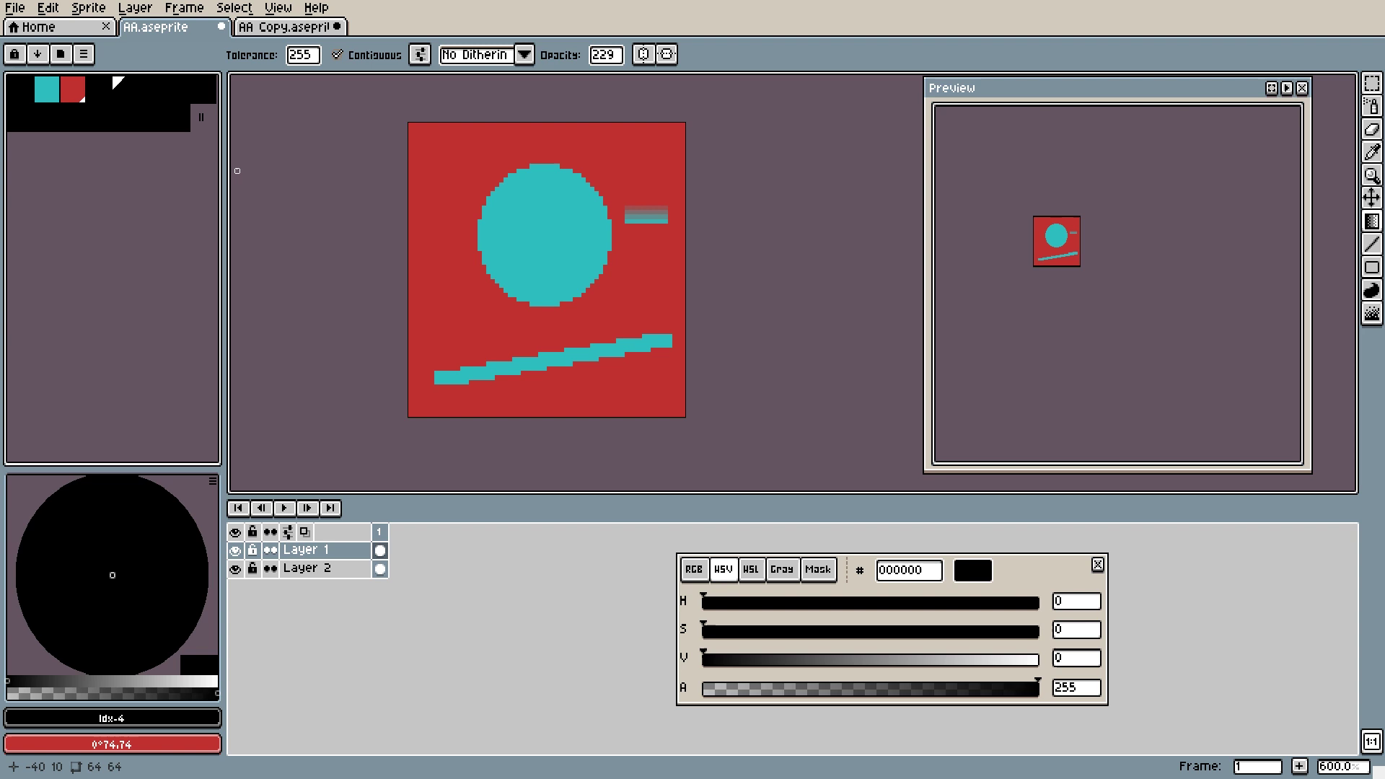
{"action": "left_click", "coordinate": [80, 90]}
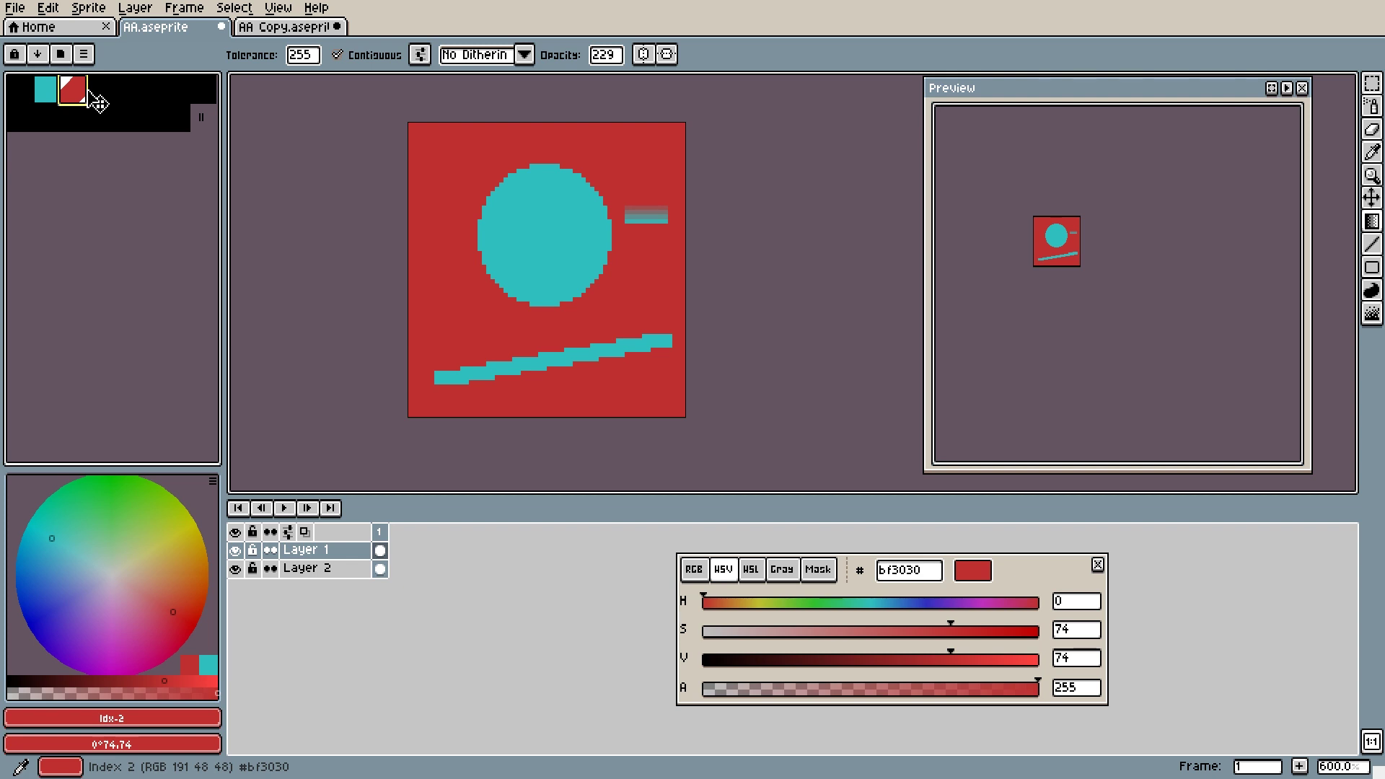
{"action": "left_click_drag", "start_coordinate": [97, 104], "coordinate": [103, 101]}
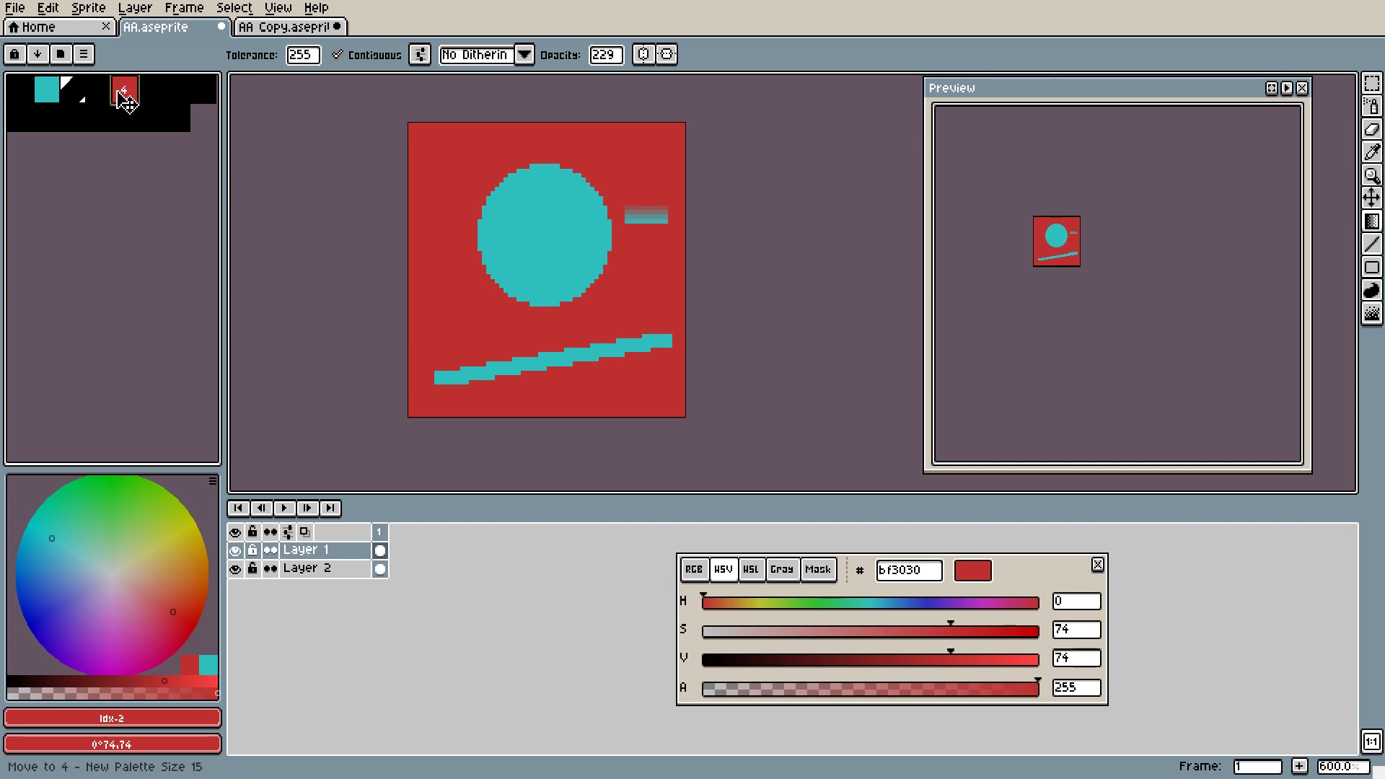
{"action": "left_click_drag", "start_coordinate": [125, 100], "coordinate": [150, 98]}
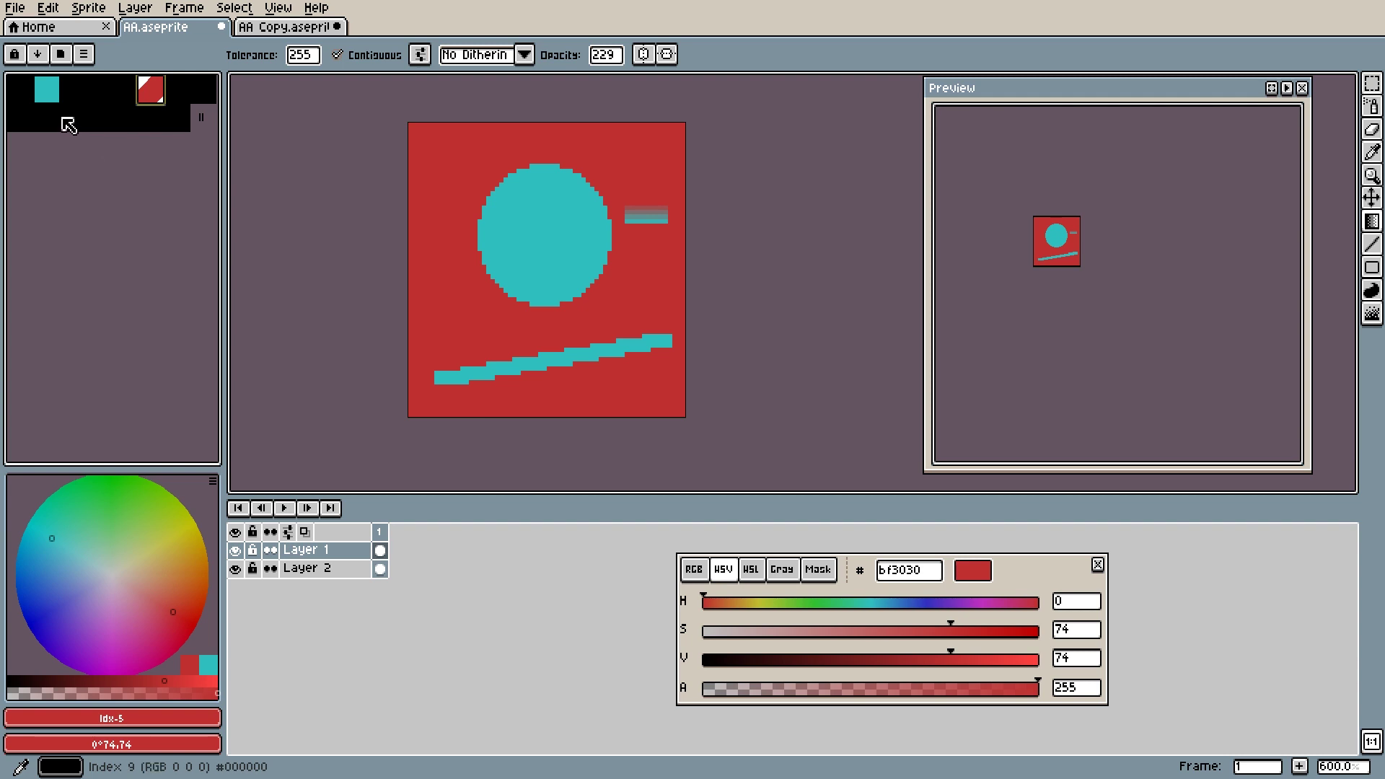
{"action": "left_click_drag", "start_coordinate": [47, 90], "coordinate": [154, 99]}
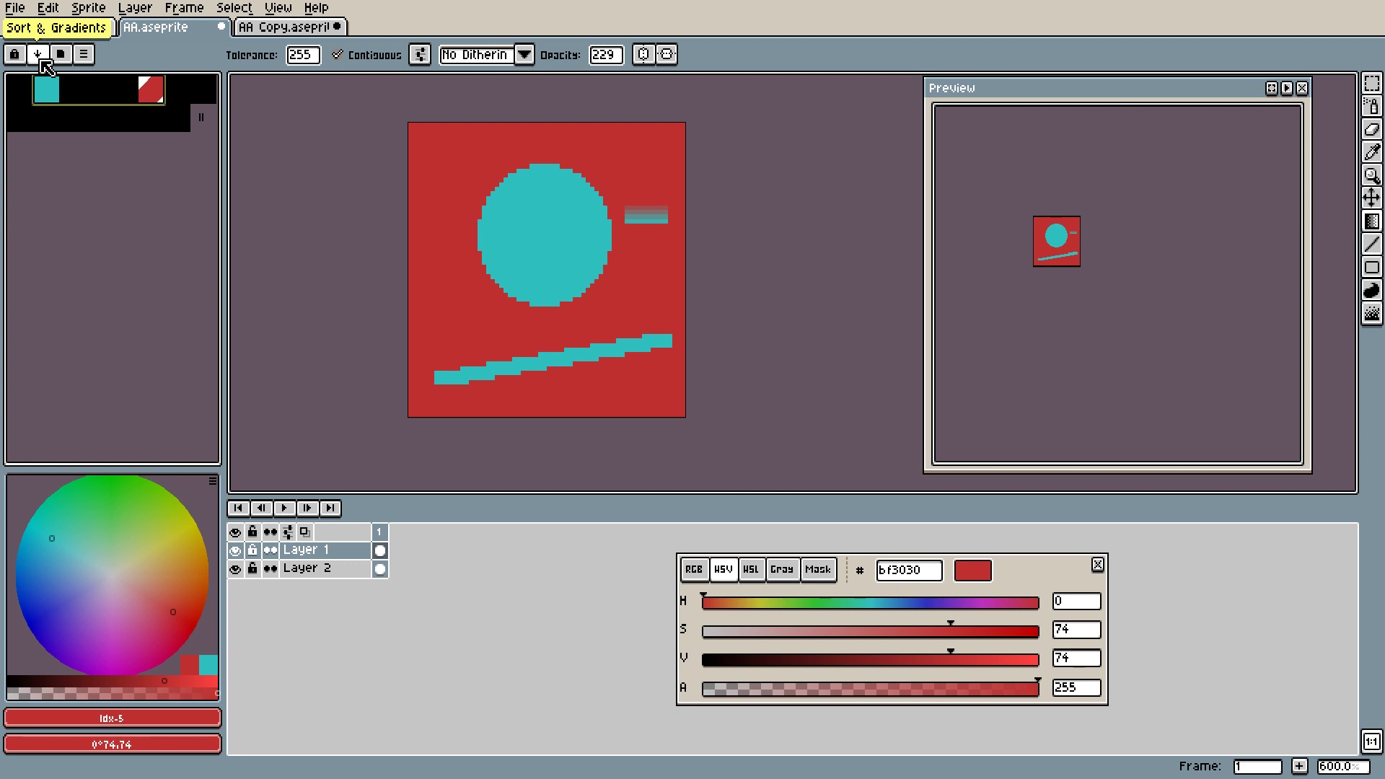
Turn the selected range into a five-colour ramp from teal through grey #777878 to red
{"action": "left_click", "coordinate": [38, 54]}
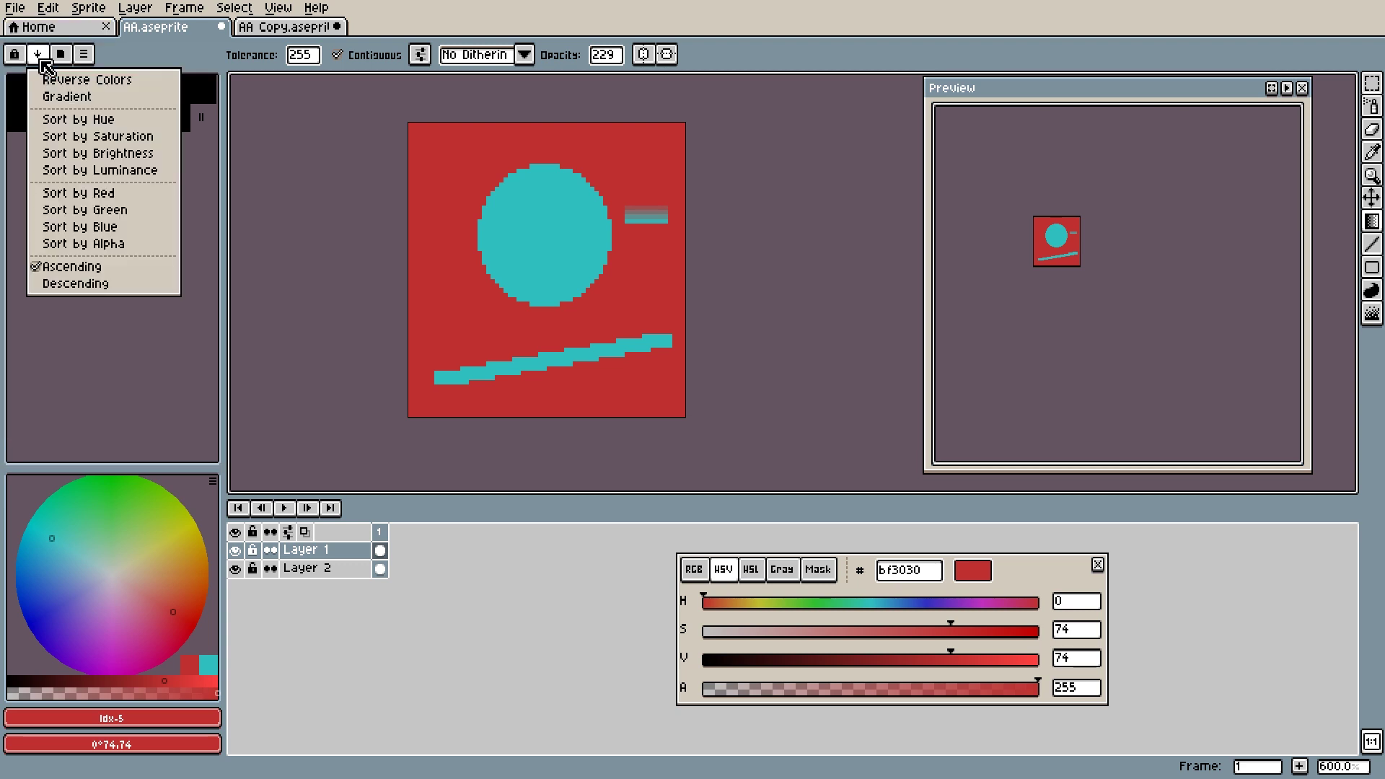
{"action": "left_click", "coordinate": [82, 99]}
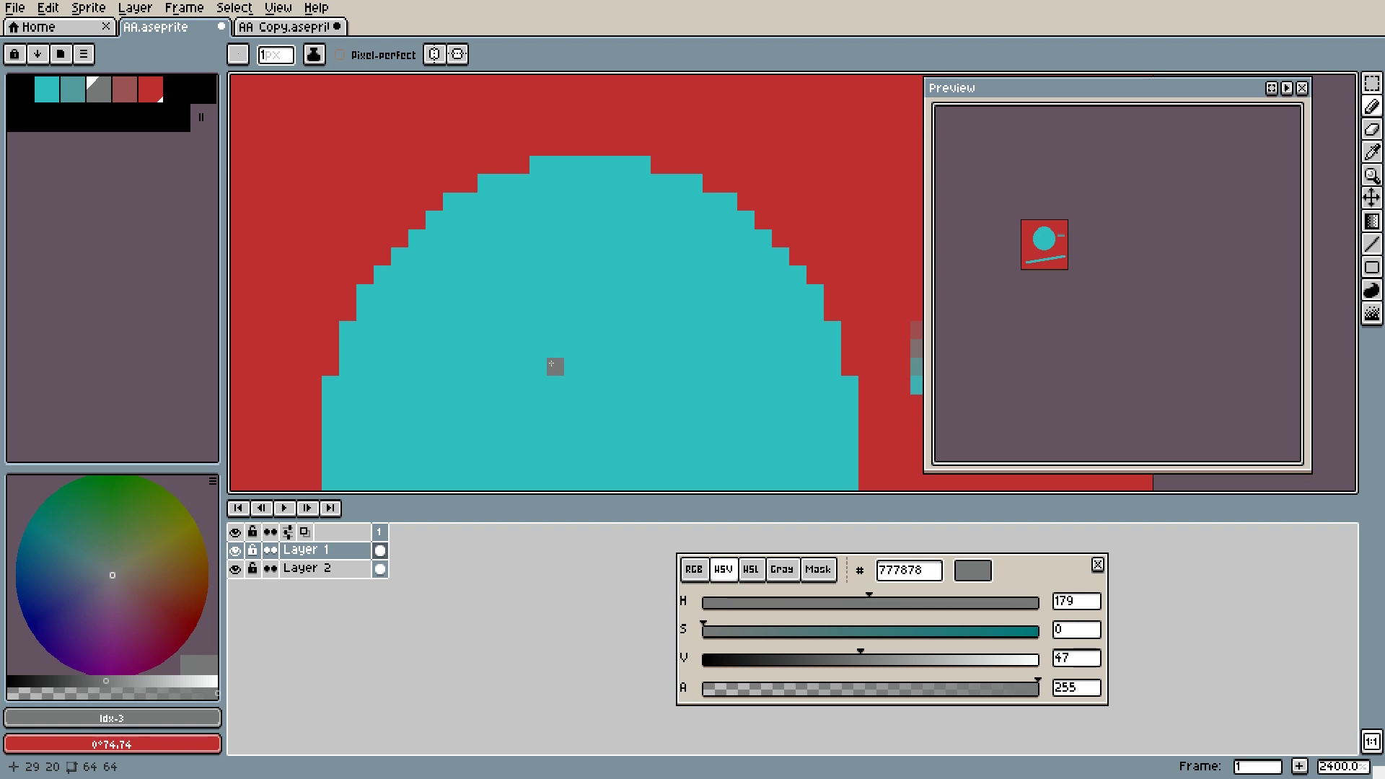
Paint a grey #777878 pixel into a step on the circle's upper-left edge
{"action": "left_click", "coordinate": [101, 92]}
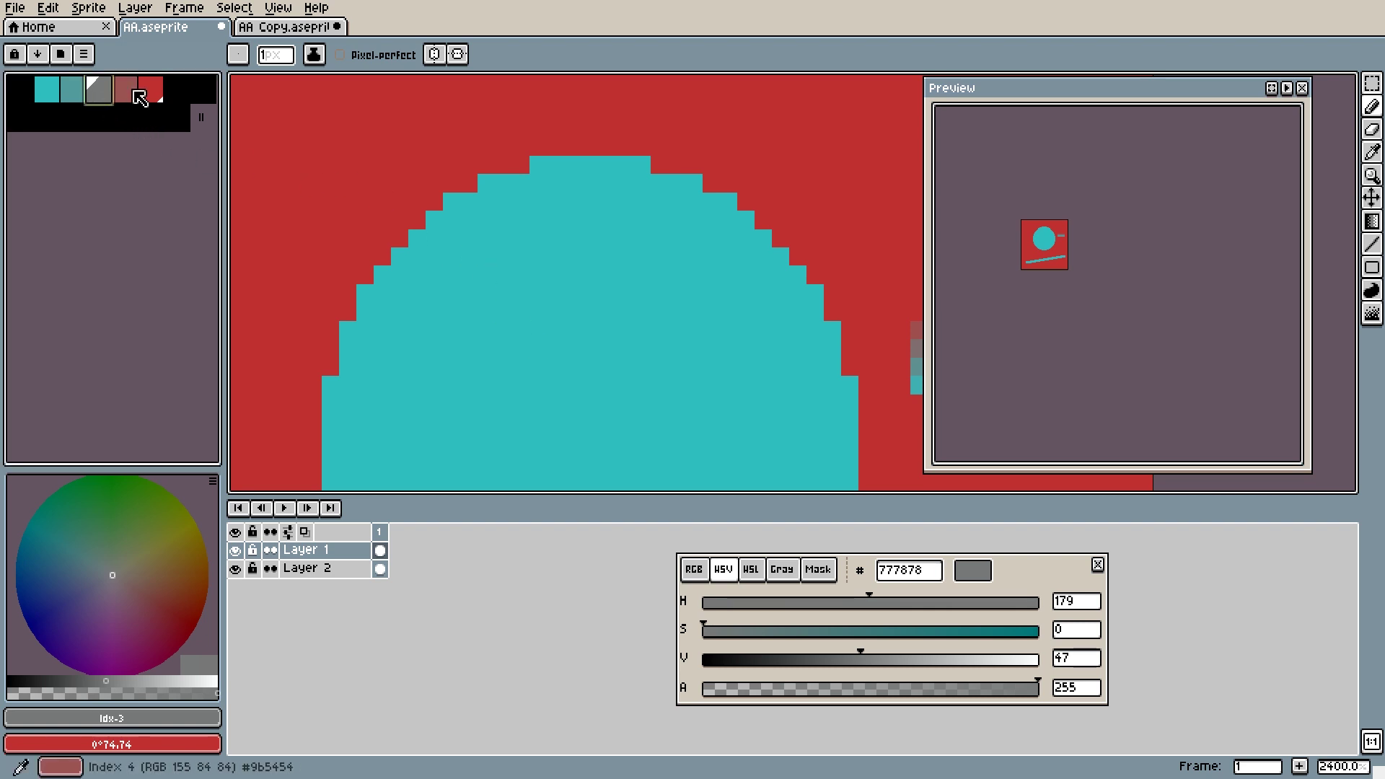
{"action": "left_click", "coordinate": [451, 201]}
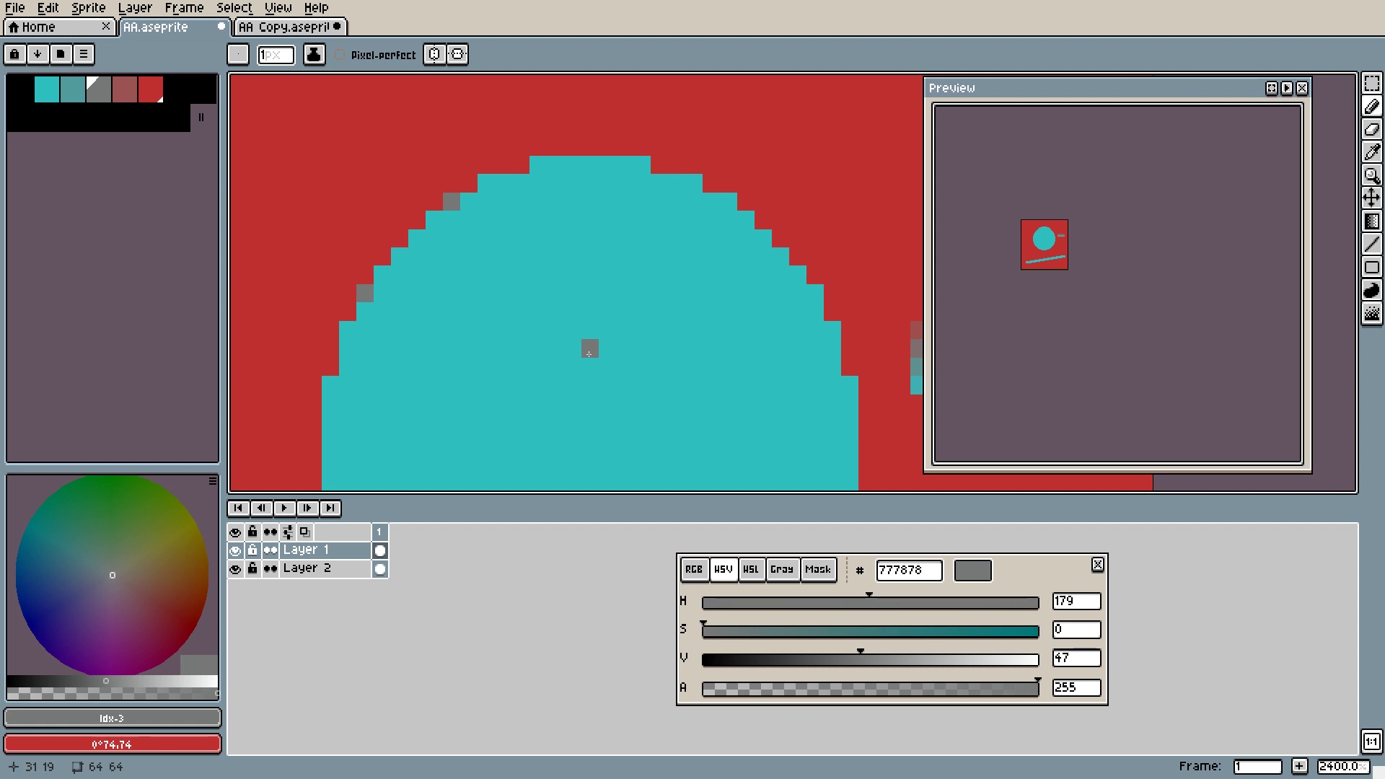
Pencil muted-teal #539c9c and dusty-red #9b5454 pixels into steps on the circle's left edge
{"action": "left_click", "coordinate": [70, 95]}
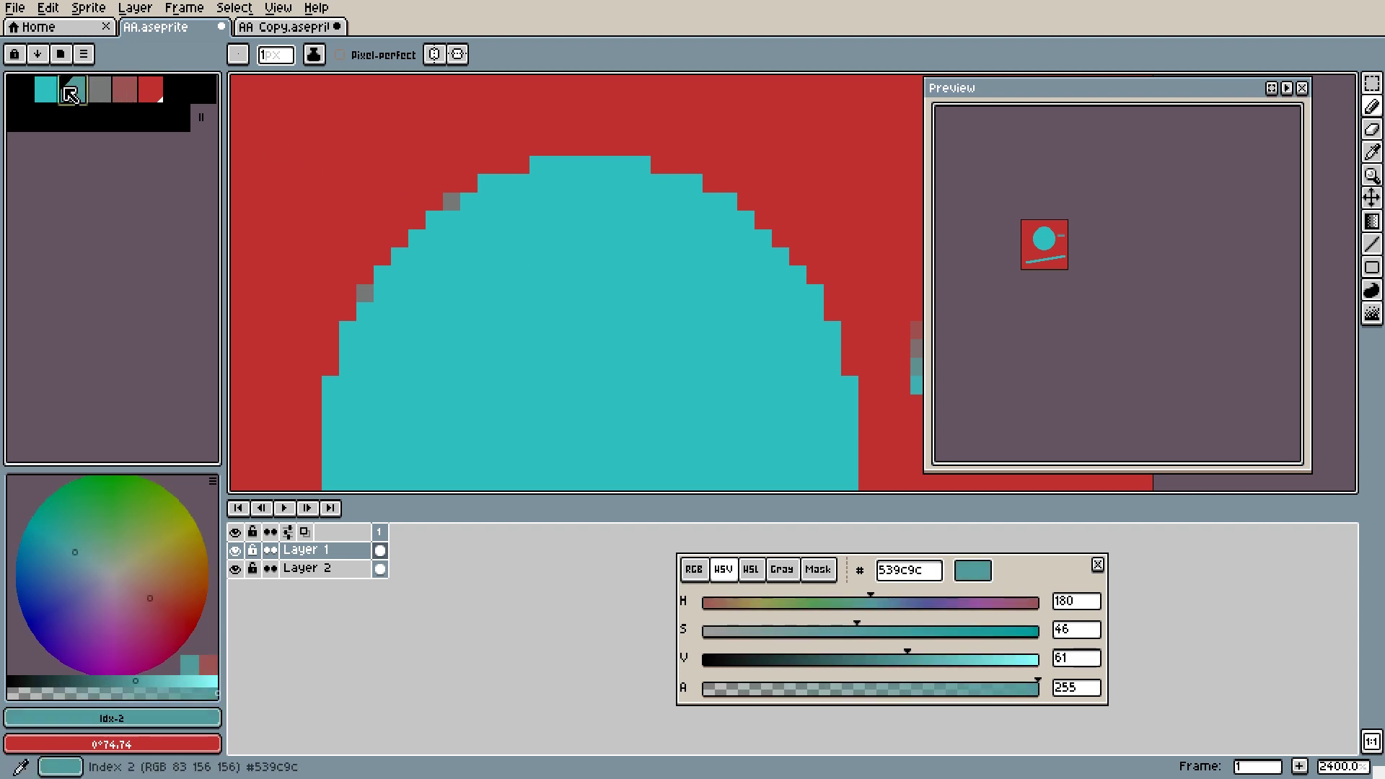
{"action": "left_click", "coordinate": [487, 183]}
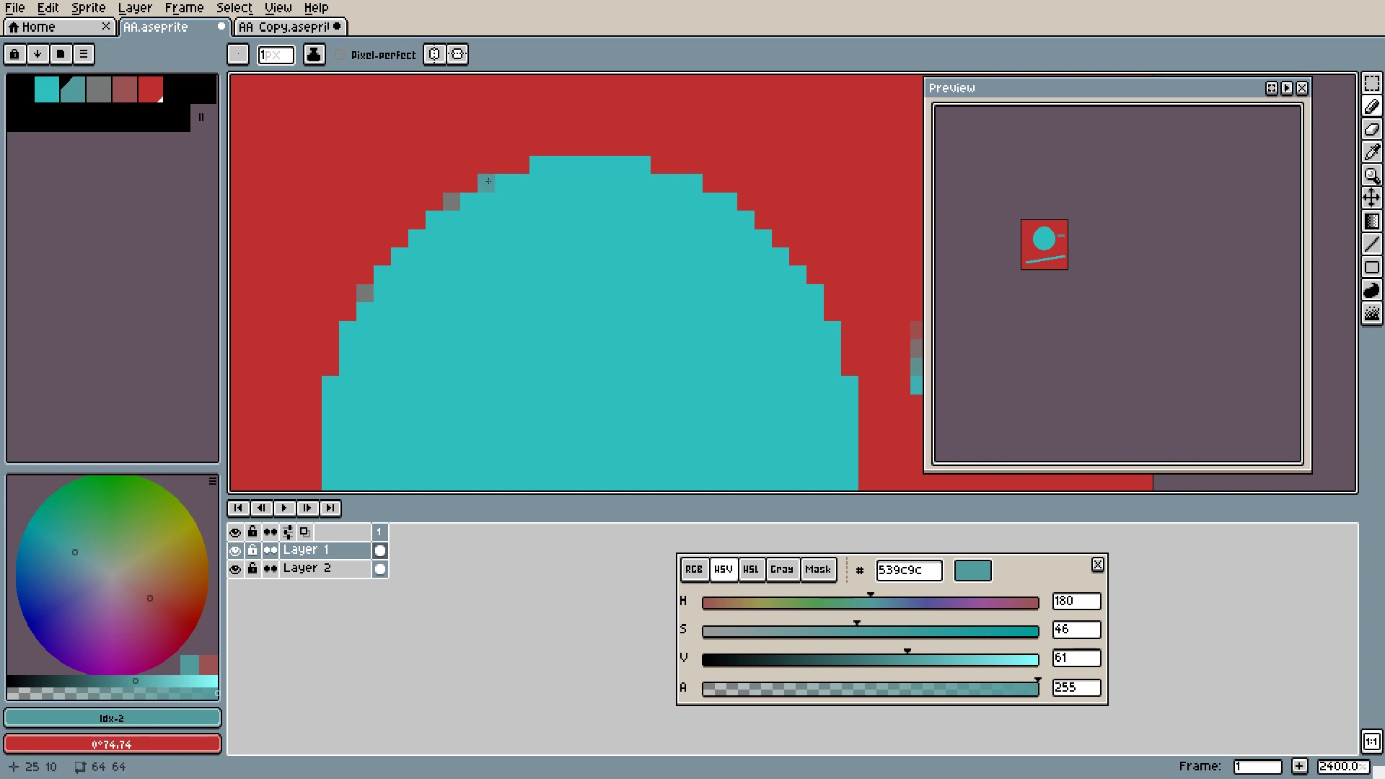
{"action": "left_click", "coordinate": [125, 90]}
{"action": "left_click", "coordinate": [469, 183]}
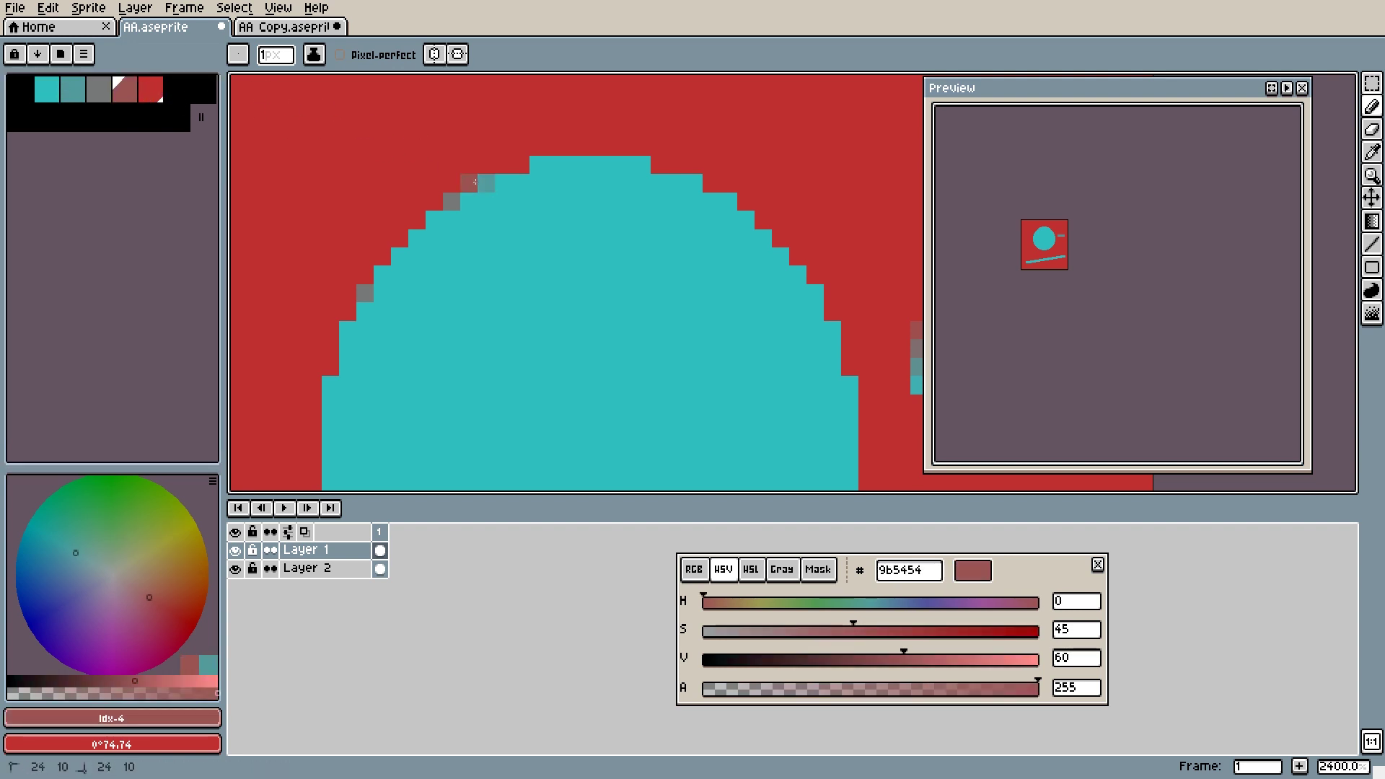
{"action": "left_click", "coordinate": [72, 90]}
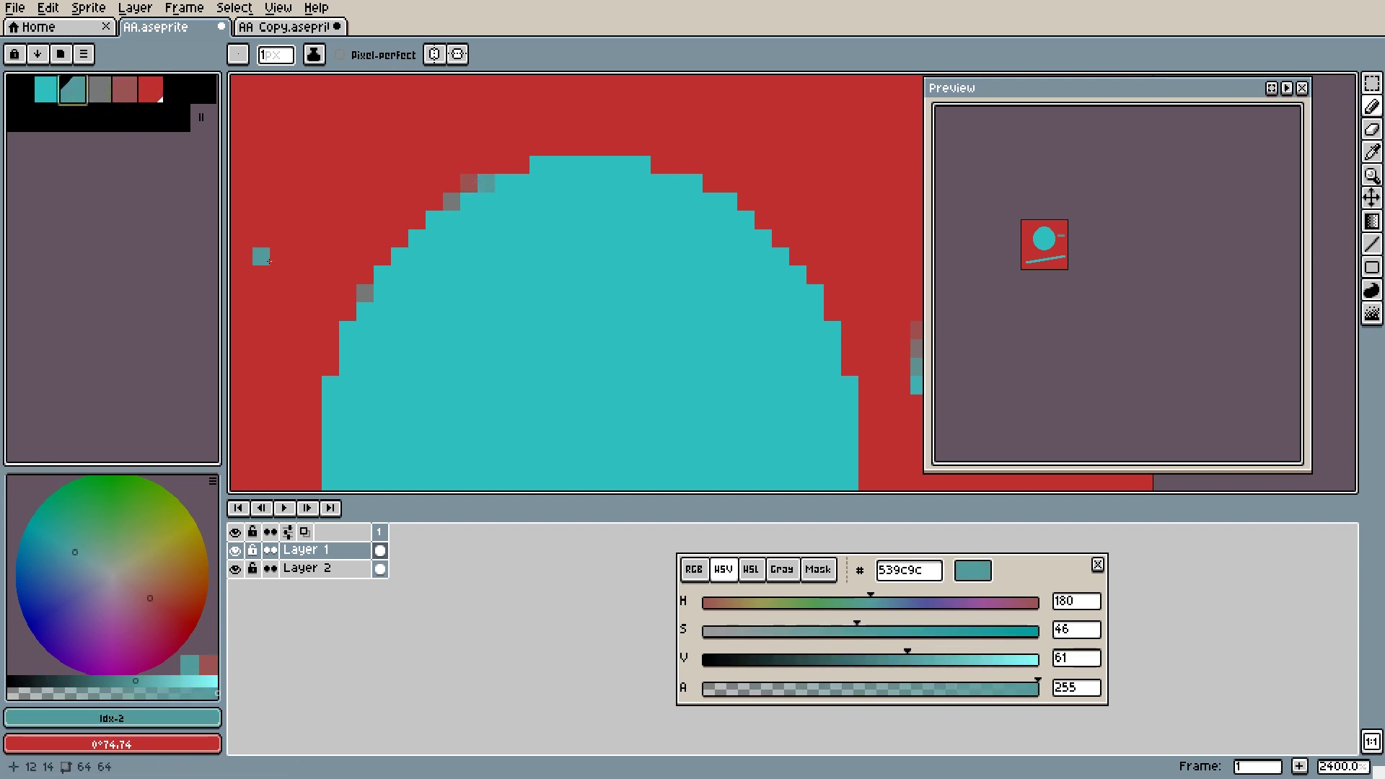
{"action": "left_click", "coordinate": [345, 330]}
{"action": "left_click", "coordinate": [124, 90]}
{"action": "left_click", "coordinate": [340, 306]}
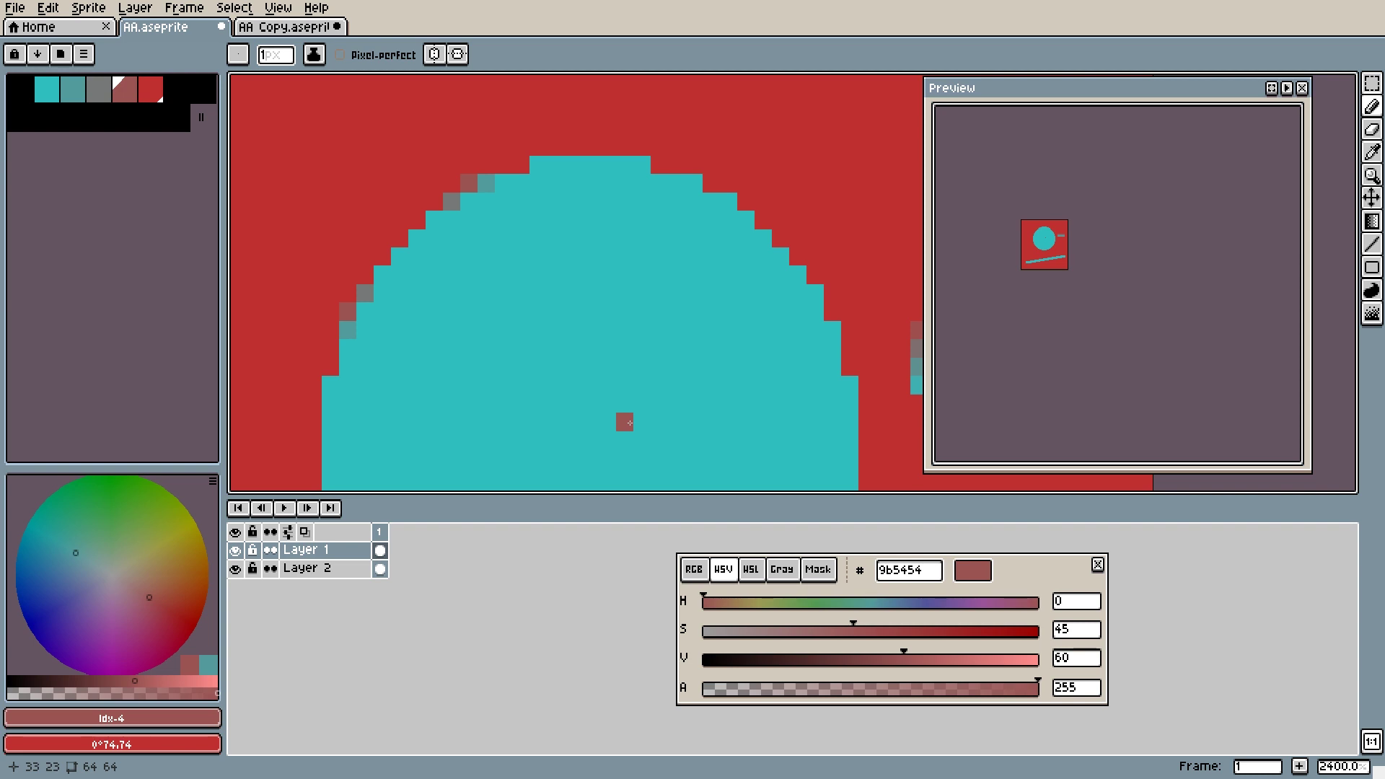
Add grey, dusty-red and muted-teal pixels along the circle's top-left edge
{"action": "left_click", "coordinate": [99, 89]}
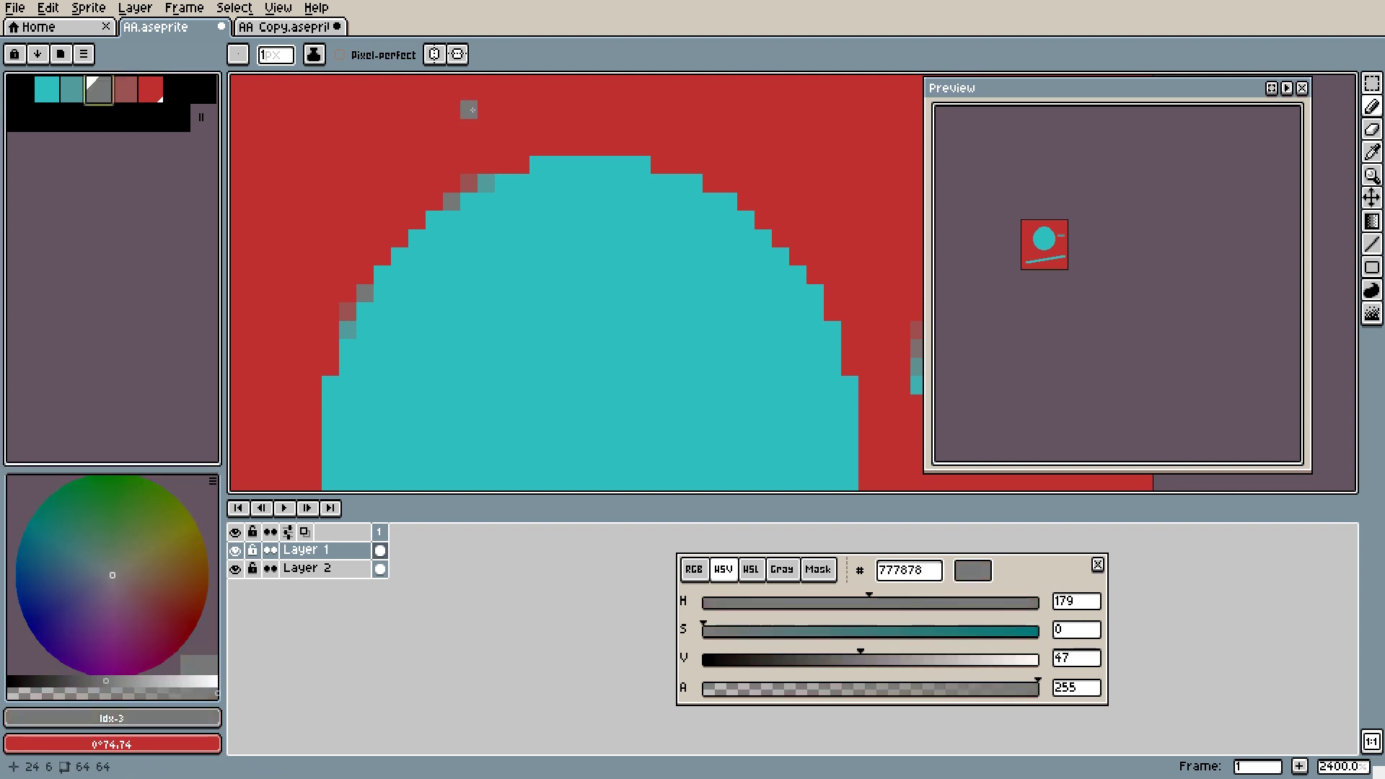
{"action": "left_click", "coordinate": [521, 165]}
{"action": "left_click", "coordinate": [132, 87]}
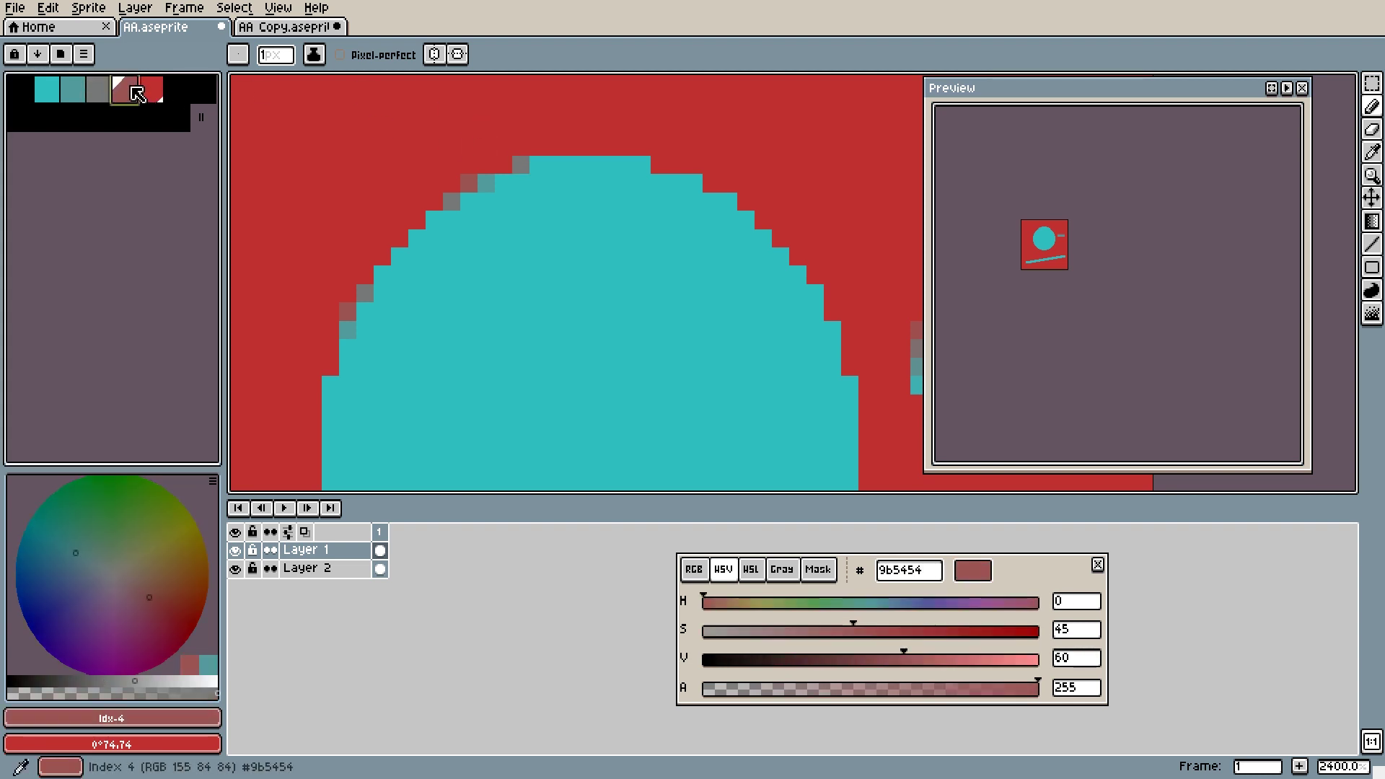
{"action": "left_click", "coordinate": [505, 165]}
{"action": "left_click", "coordinate": [73, 90]}
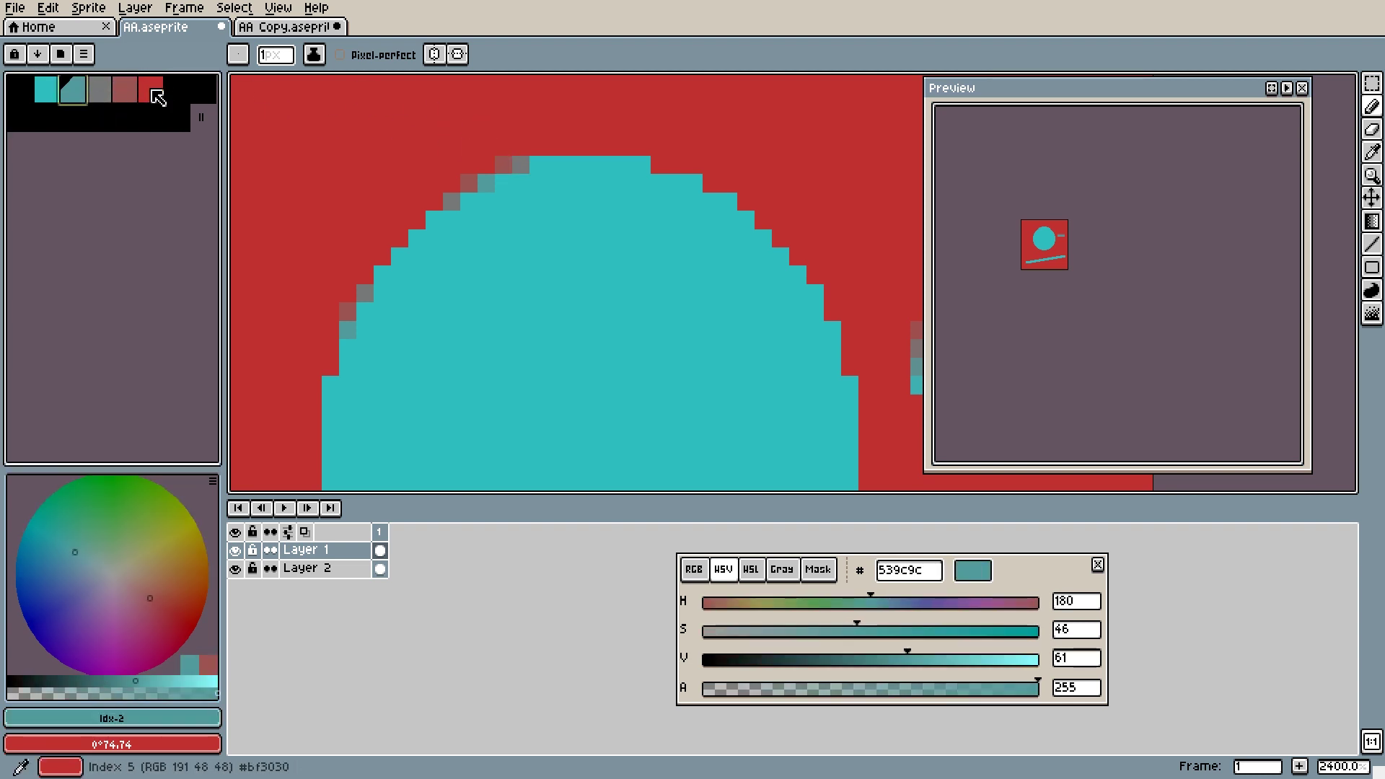
{"action": "left_click", "coordinate": [538, 165]}
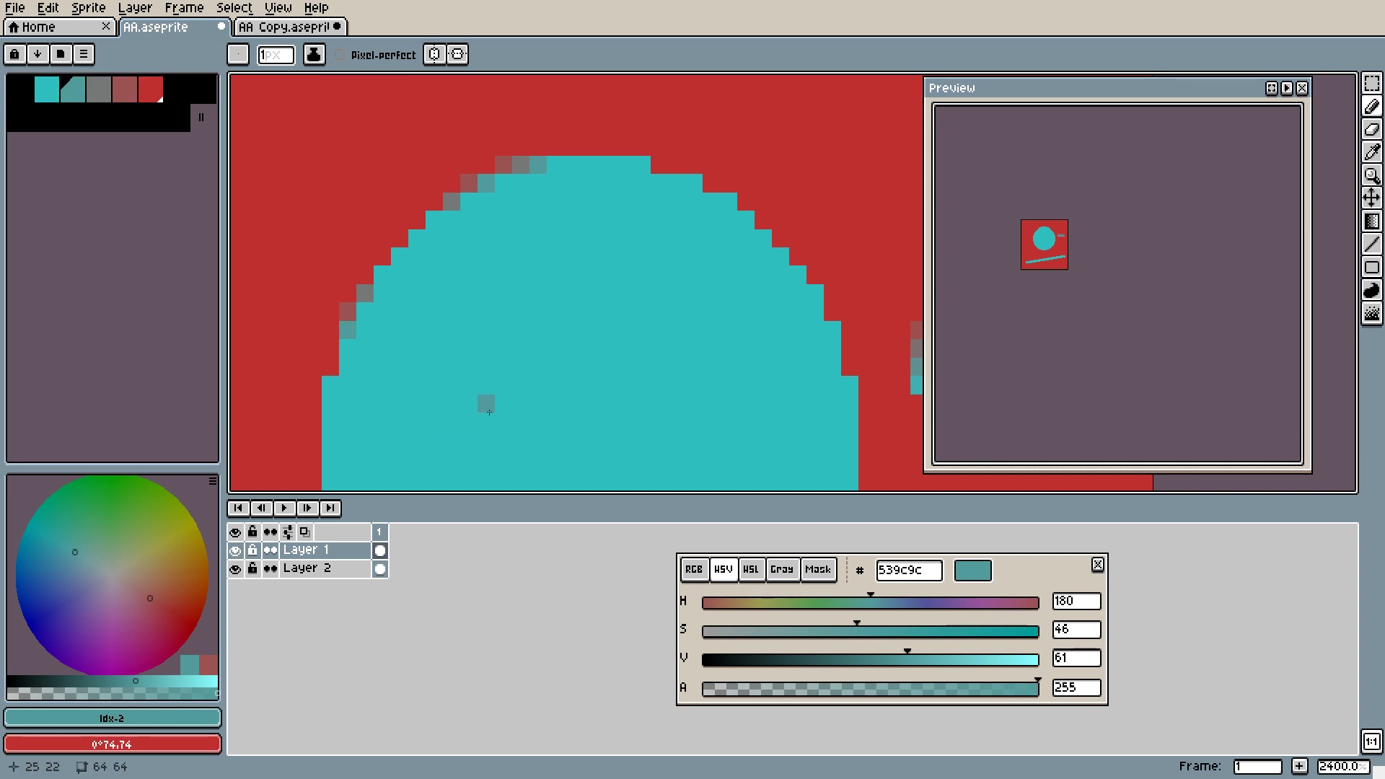
Pick the dusty red #9b5454 swatch and zoom out to 400% to see the whole sprite
{"action": "scroll", "coordinate": [491, 410], "scroll_direction": "down", "scroll_amount": 5}
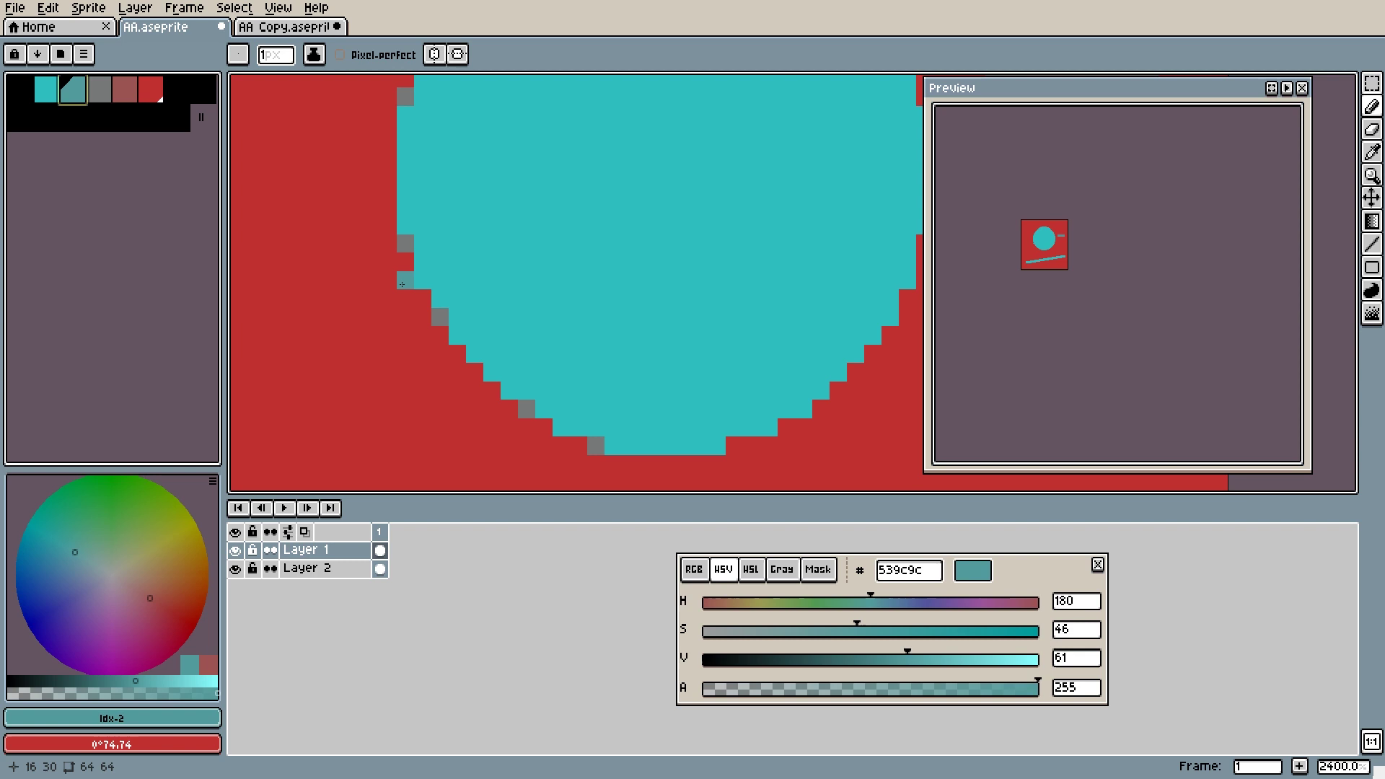
{"action": "left_click", "coordinate": [127, 91]}
{"action": "scroll", "coordinate": [501, 279], "scroll_direction": "up", "scroll_amount": 3}
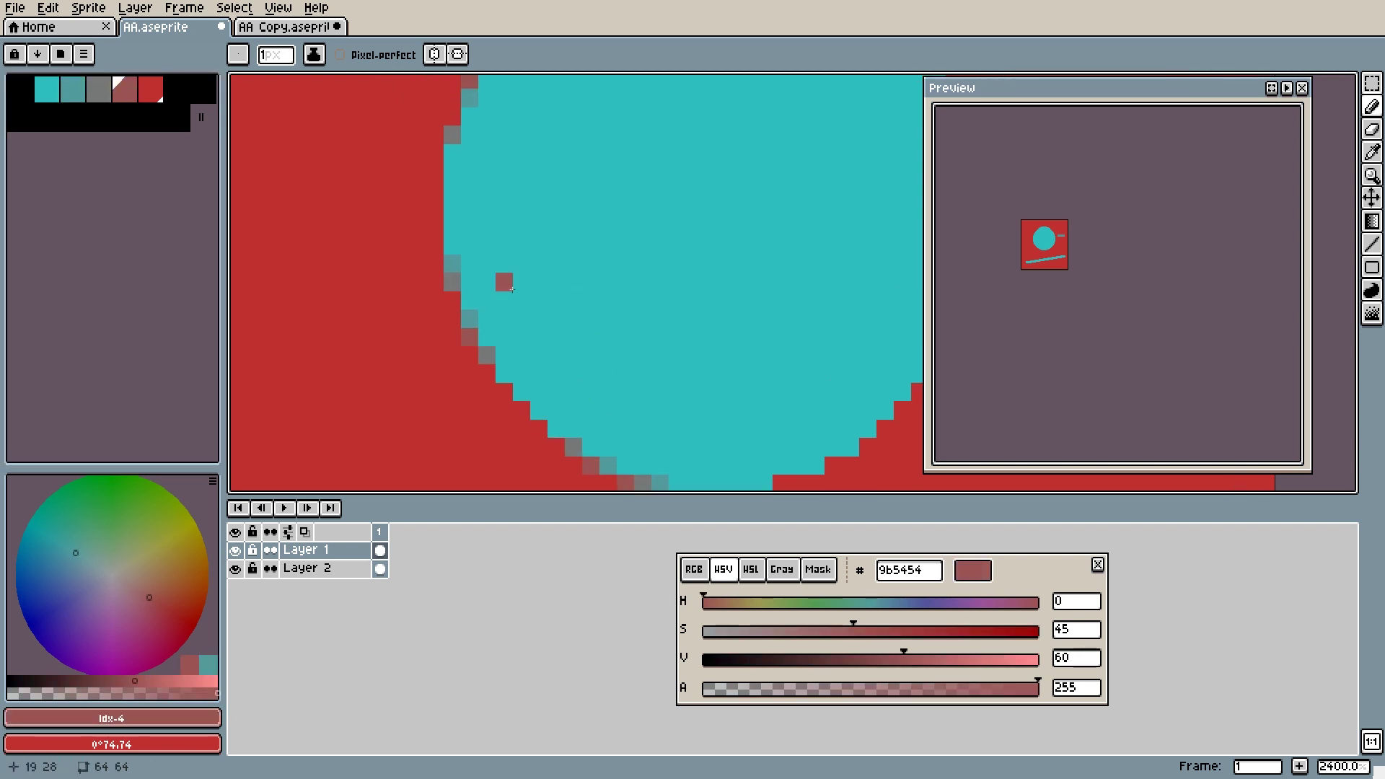
{"action": "scroll", "coordinate": [469, 341], "scroll_direction": "down", "scroll_amount": 8}
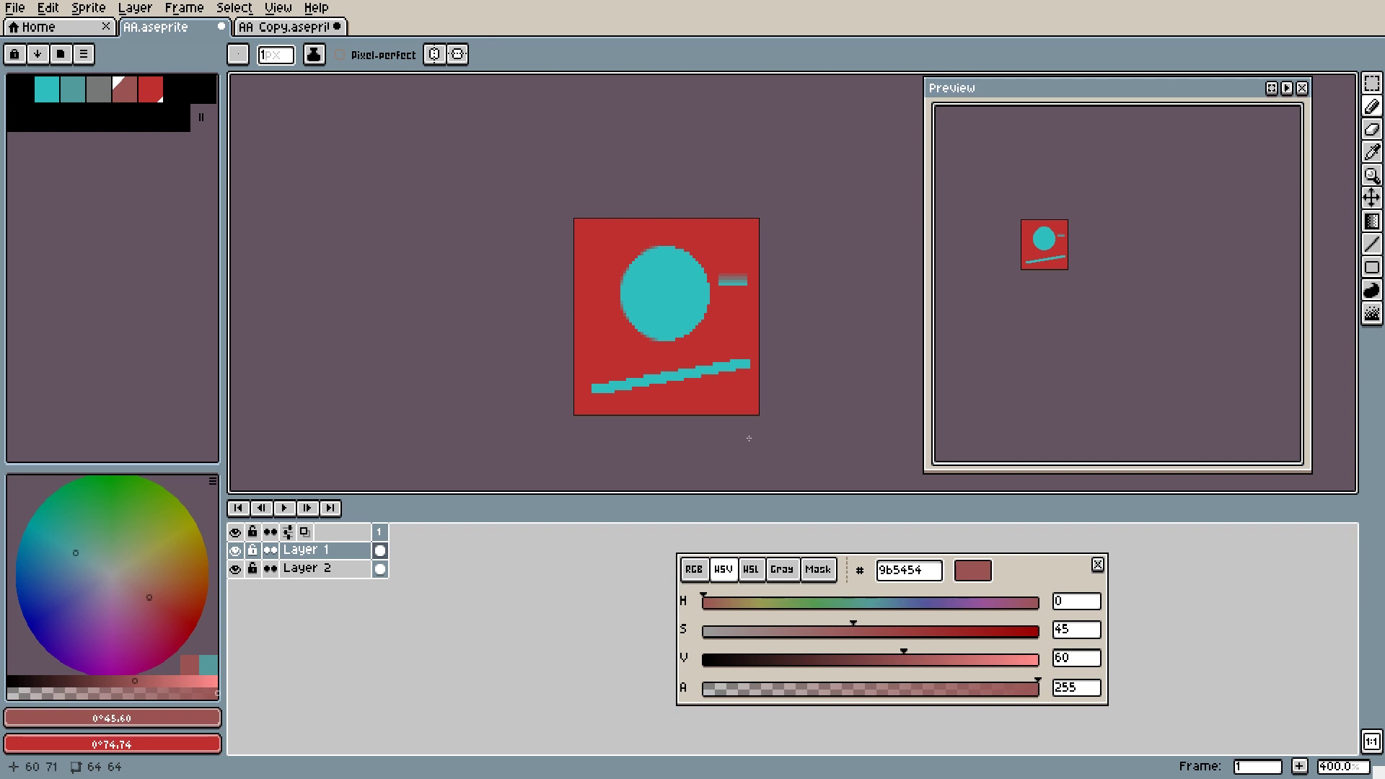
Zoom the canvas to 1200% on the long stepped teal line
{"action": "scroll", "coordinate": [668, 389], "scroll_direction": "up", "scroll_amount": 5}
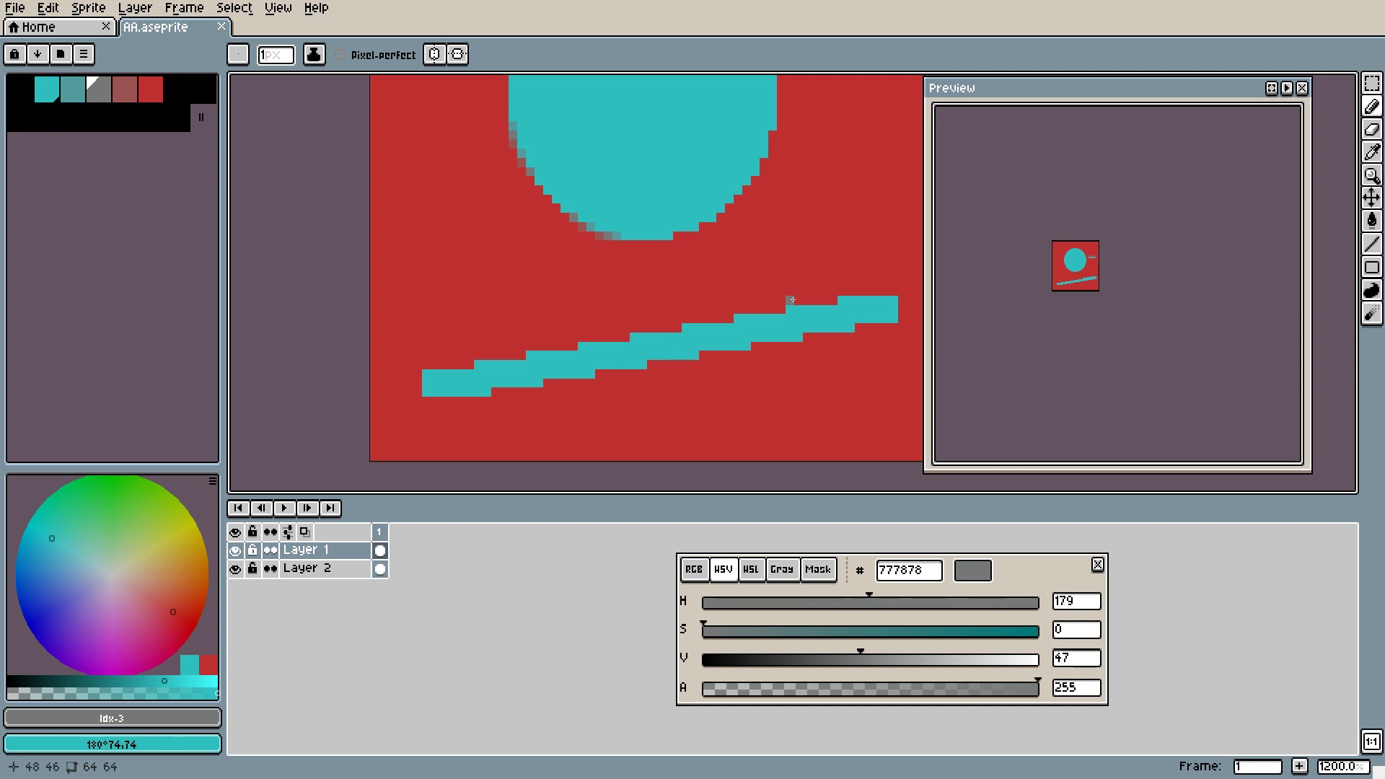
Pencil dusty-red 9b5454 and muted-teal 539c9c anti-alias pixels into the teal line's step corners
{"action": "left_click", "coordinate": [98, 90]}
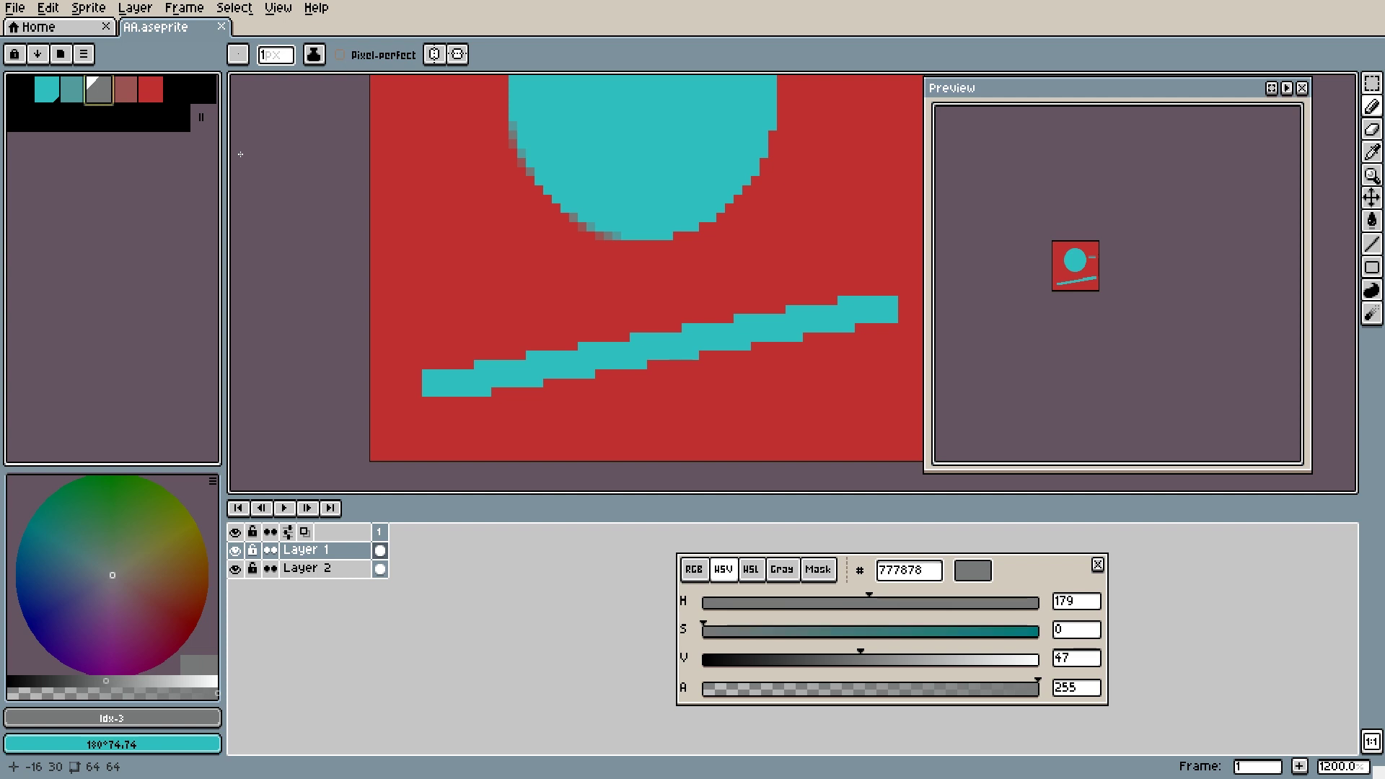
{"action": "key", "text": "ctrl+y"}
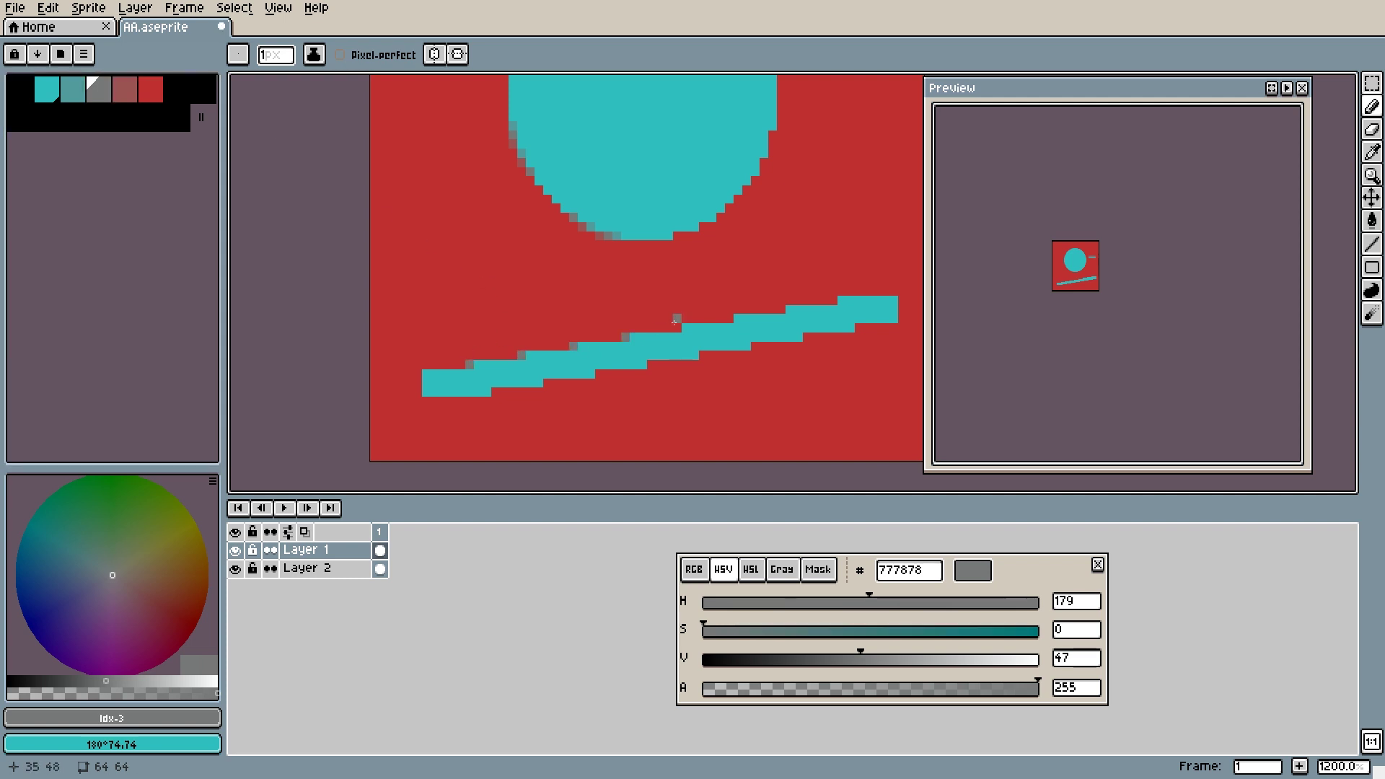
{"action": "key", "text": "]"}
{"action": "key", "text": "bracketleft"}
{"action": "key", "text": "bracketleft"}
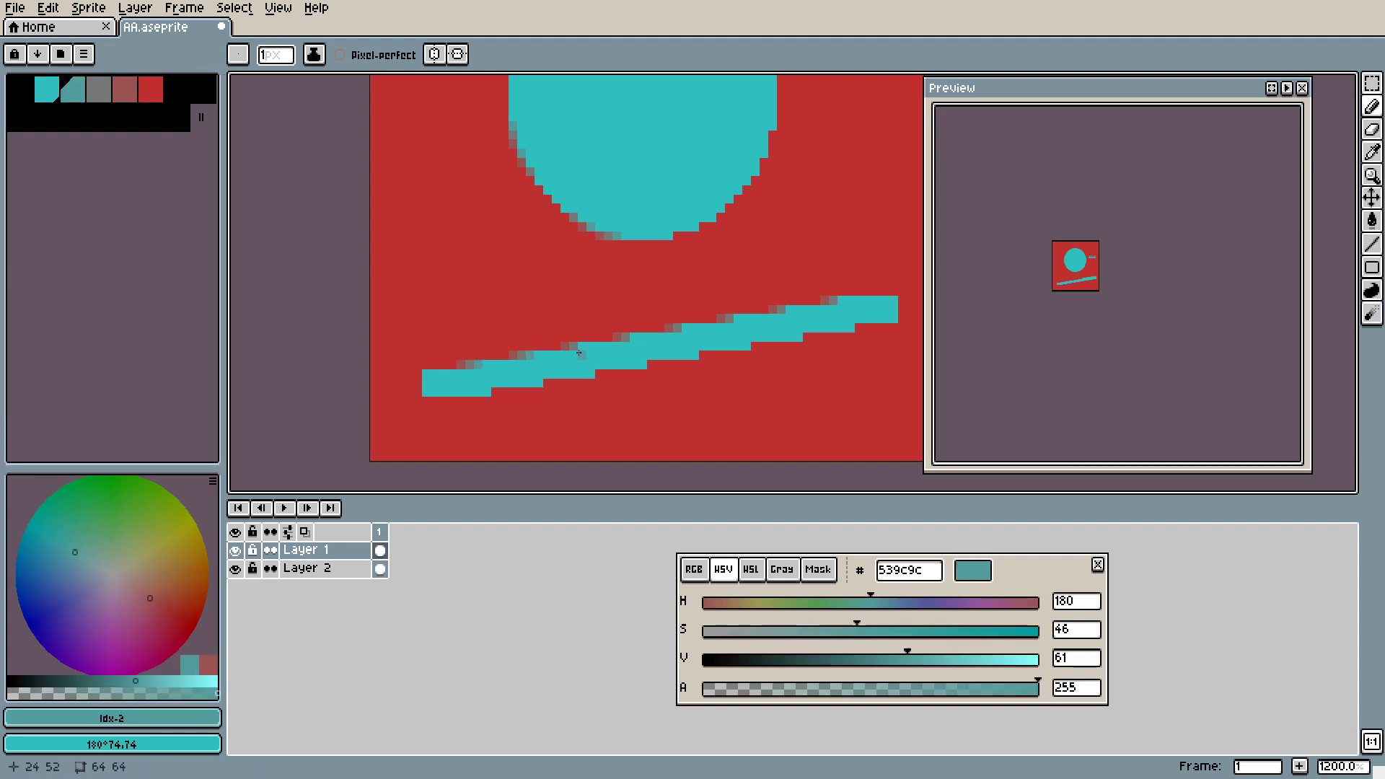
{"action": "left_click", "coordinate": [687, 327]}
{"action": "left_click", "coordinate": [738, 319]}
{"action": "left_click", "coordinate": [842, 300]}
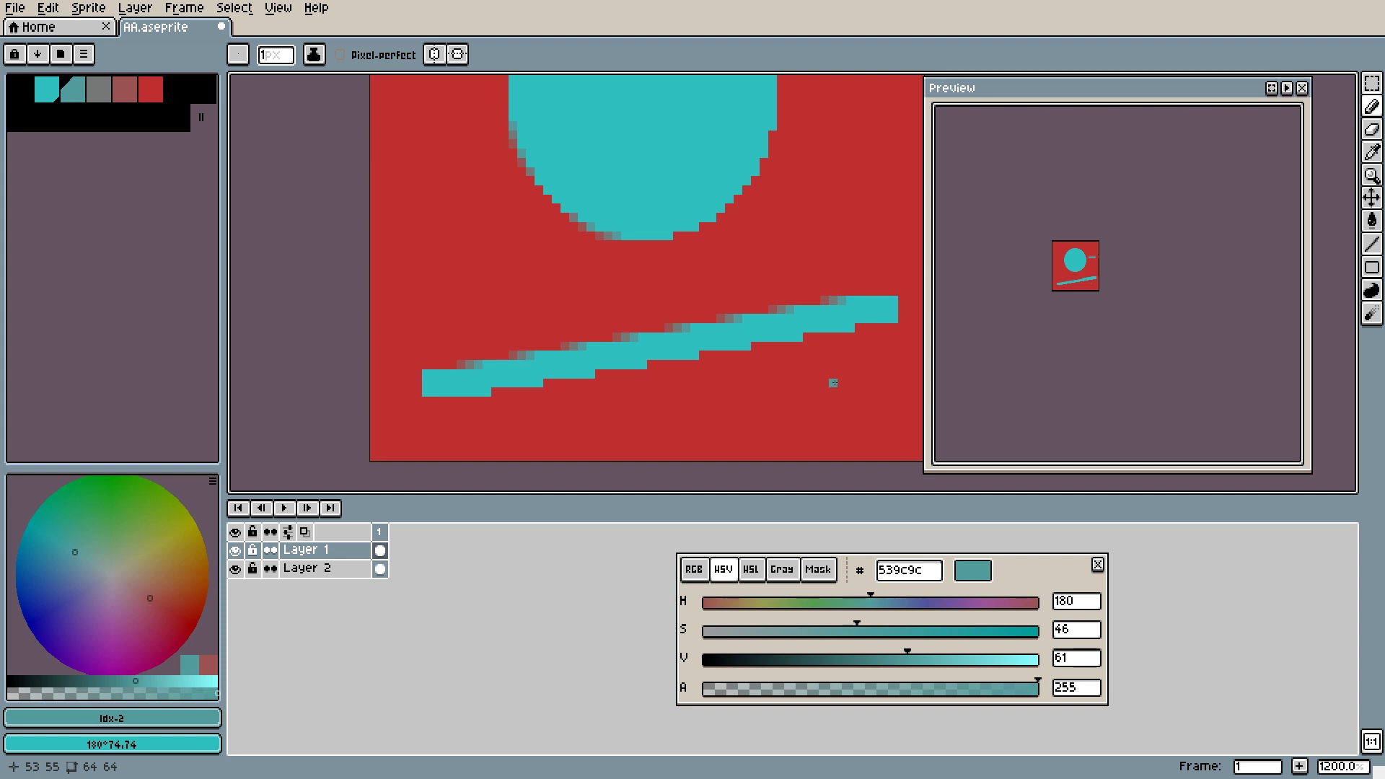
Add greyish-red 7f7070 in-between pixels along the line's steps from the larger gradient
{"action": "left_click", "coordinate": [150, 89]}
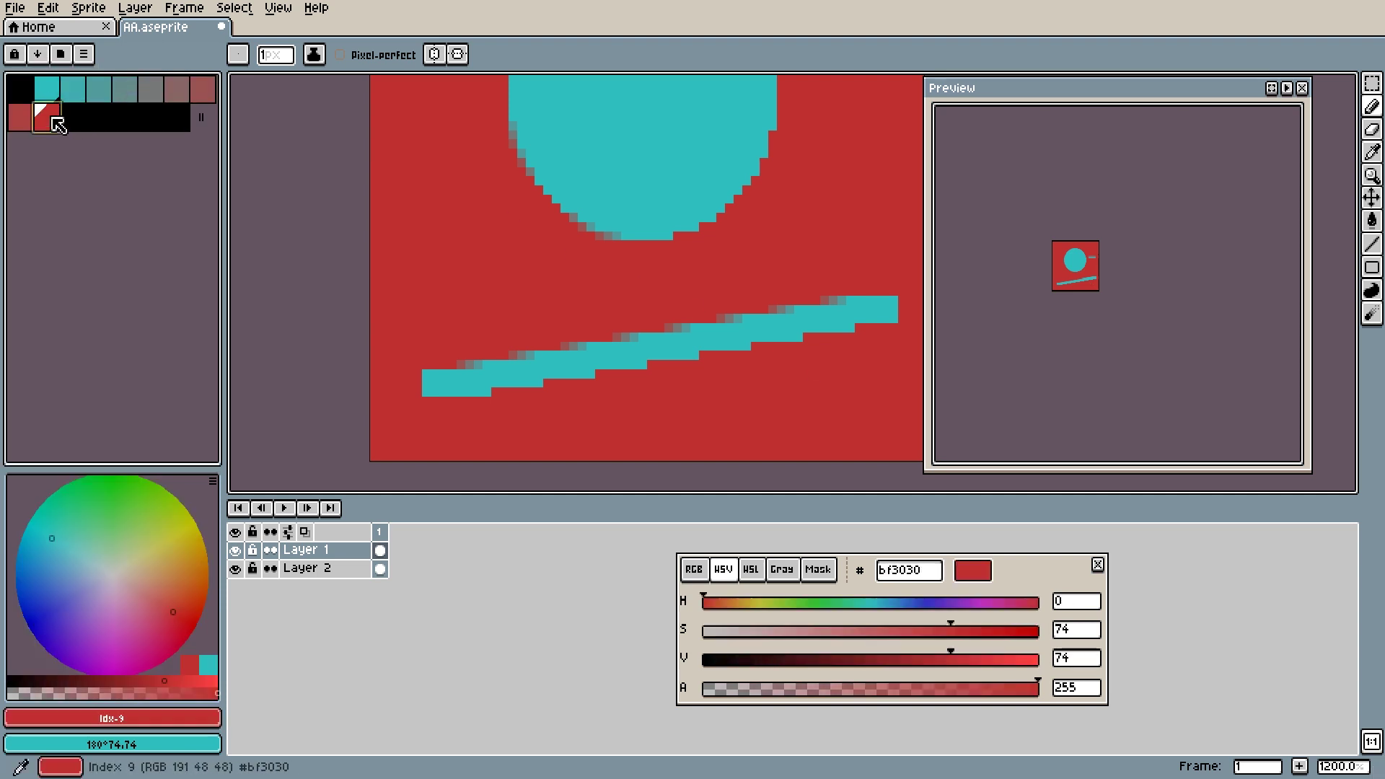
{"action": "left_click", "coordinate": [176, 89]}
{"action": "left_click", "coordinate": [755, 346]}
{"action": "left_click", "coordinate": [807, 338]}
{"action": "left_click", "coordinate": [863, 329]}
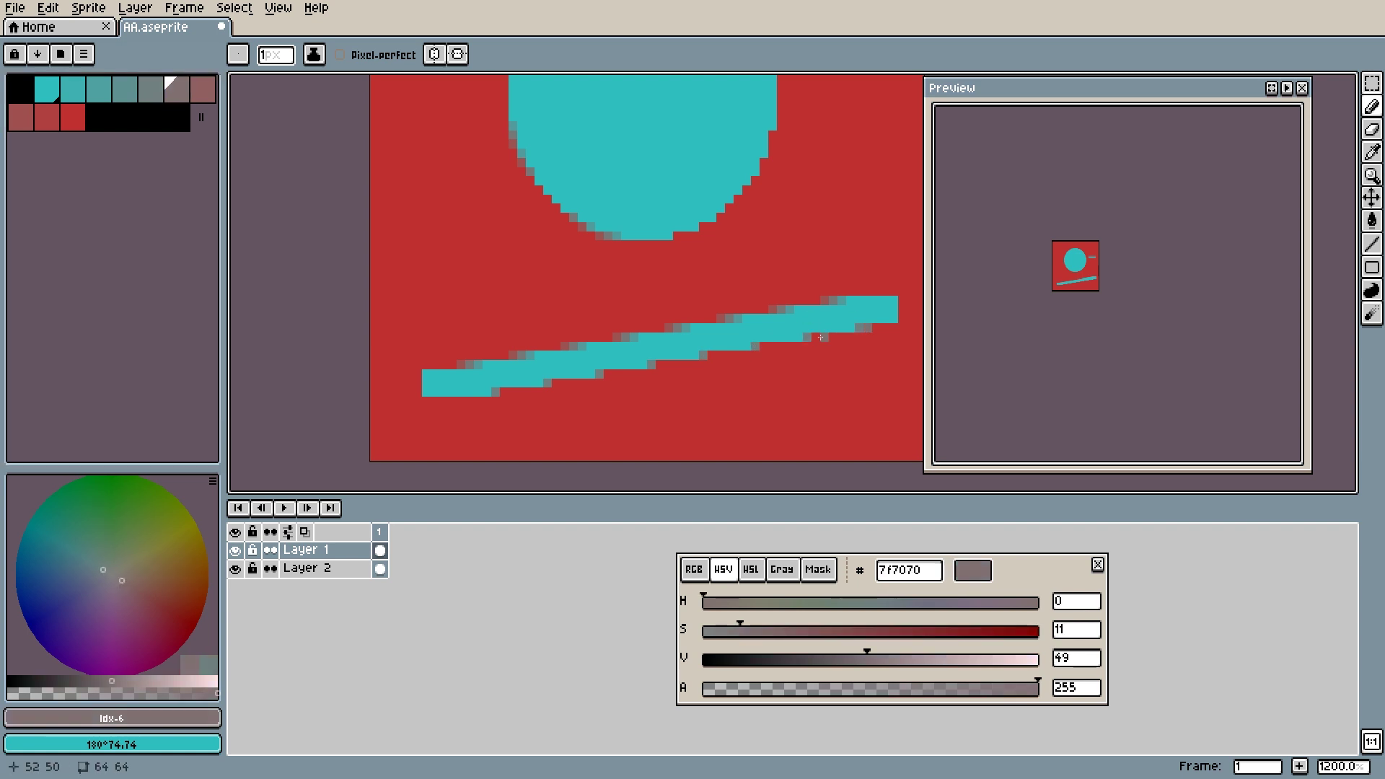
{"action": "mouse_move", "coordinate": [487, 393]}
{"action": "left_mouse_down"}
{"action": "mouse_move", "coordinate": [628, 392]}
{"action": "mouse_move", "coordinate": [638, 408]}
{"action": "mouse_move", "coordinate": [628, 393]}
{"action": "mouse_move", "coordinate": [531, 408]}
{"action": "mouse_move", "coordinate": [889, 343]}
{"action": "left_mouse_up"}
Place 5f9090 and 3fb0b0 teal midtone pixels at the line's right end
{"action": "left_click", "coordinate": [124, 89]}
{"action": "left_click", "coordinate": [72, 89]}
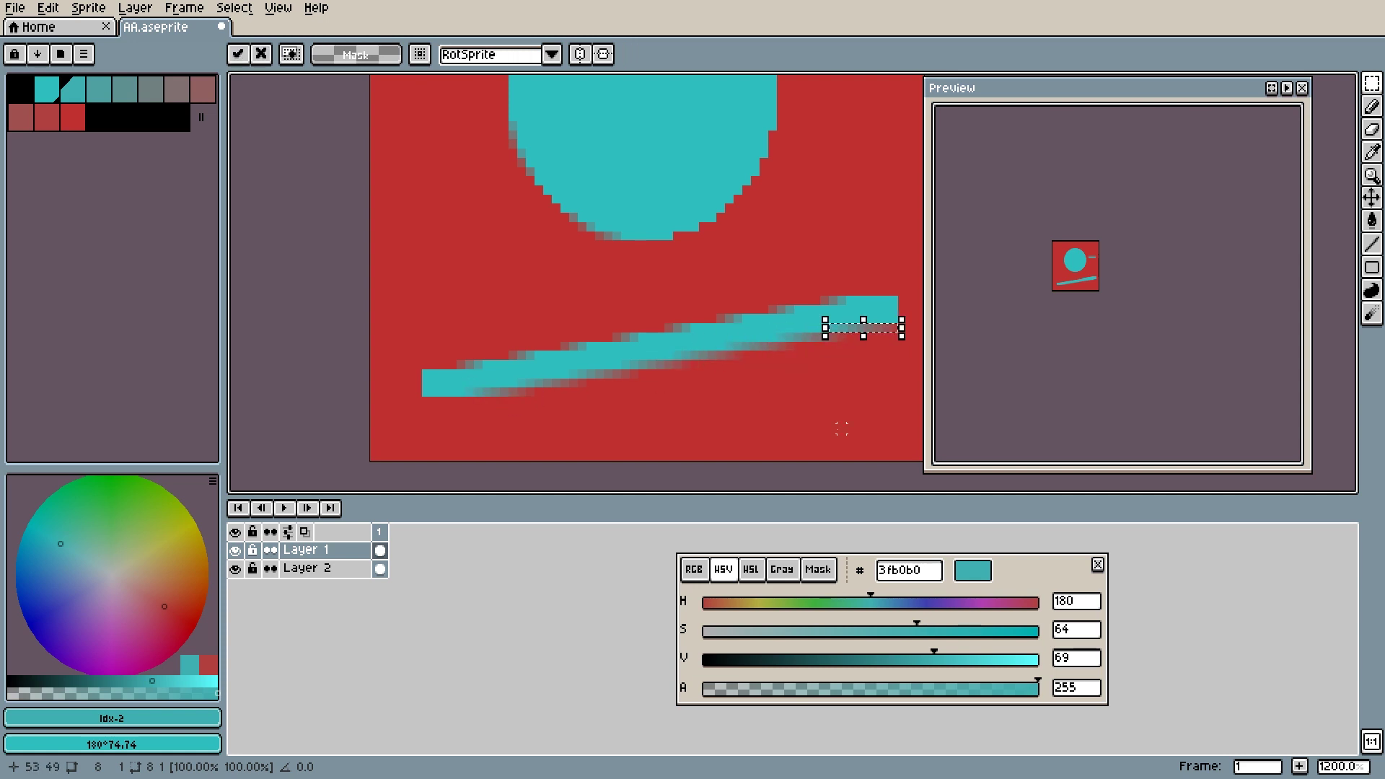
{"action": "left_click", "coordinate": [841, 429]}
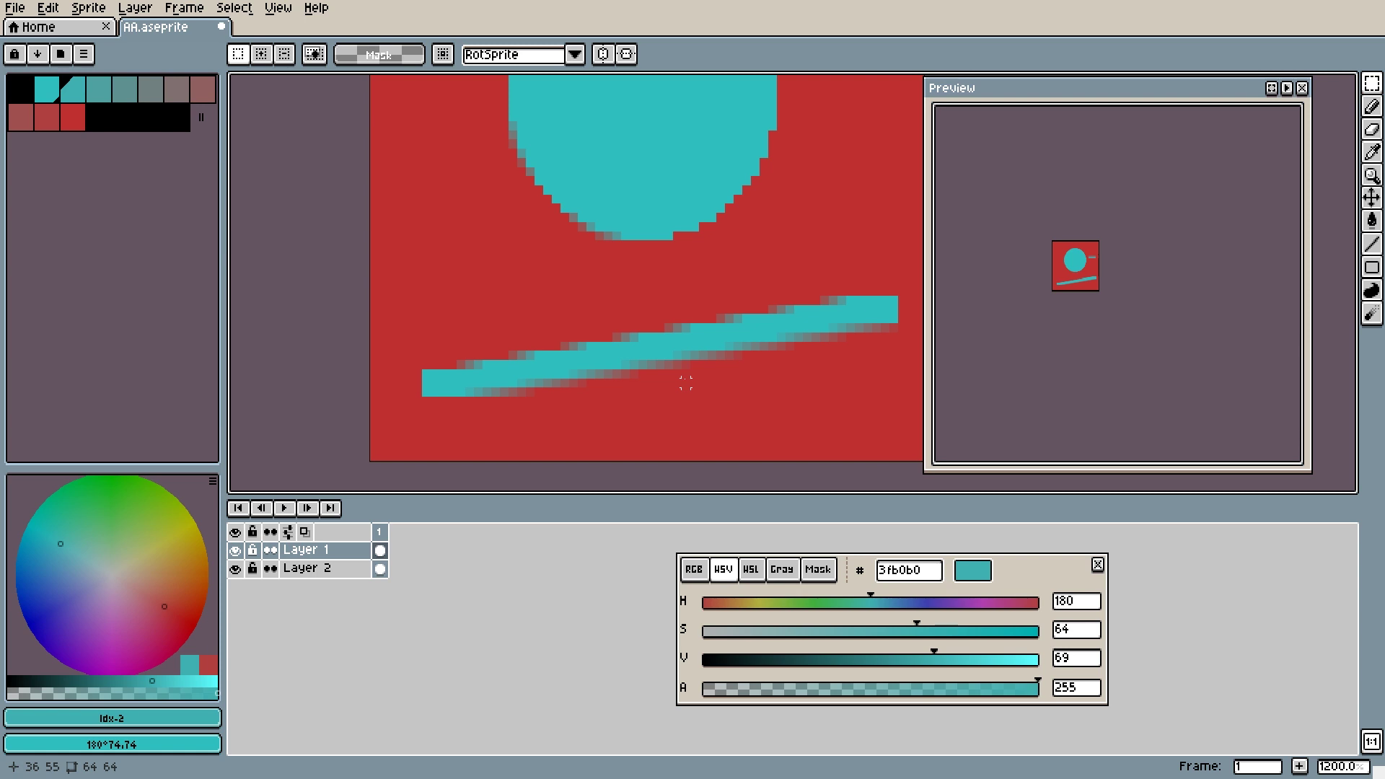
Zoom out to 100%, zoom to 200% and 400%, pan, then return to 200%
{"action": "scroll", "coordinate": [669, 326], "scroll_direction": "down", "scroll_amount": 8}
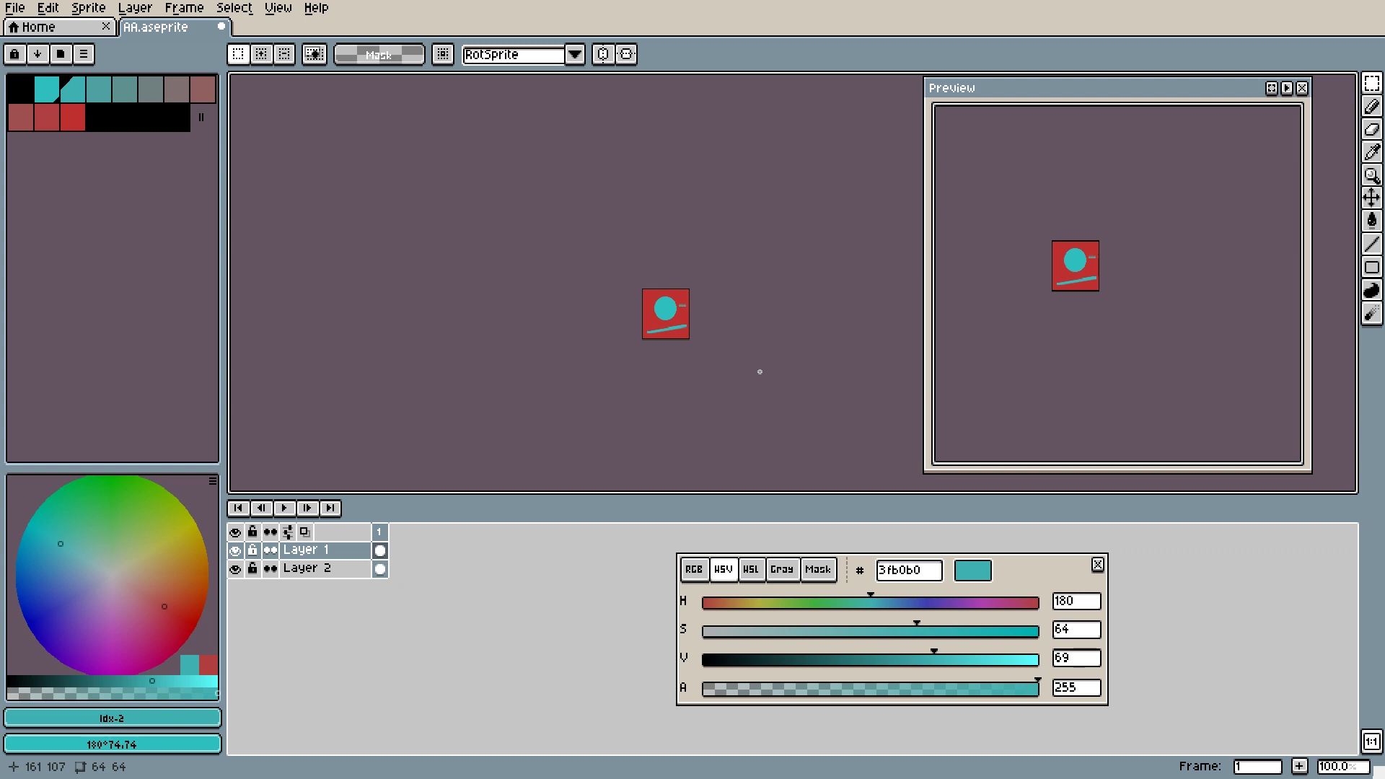
{"action": "scroll", "coordinate": [760, 371], "scroll_direction": "up", "scroll_amount": 1}
{"action": "left_click_drag", "start_coordinate": [697, 324], "coordinate": [710, 333]}
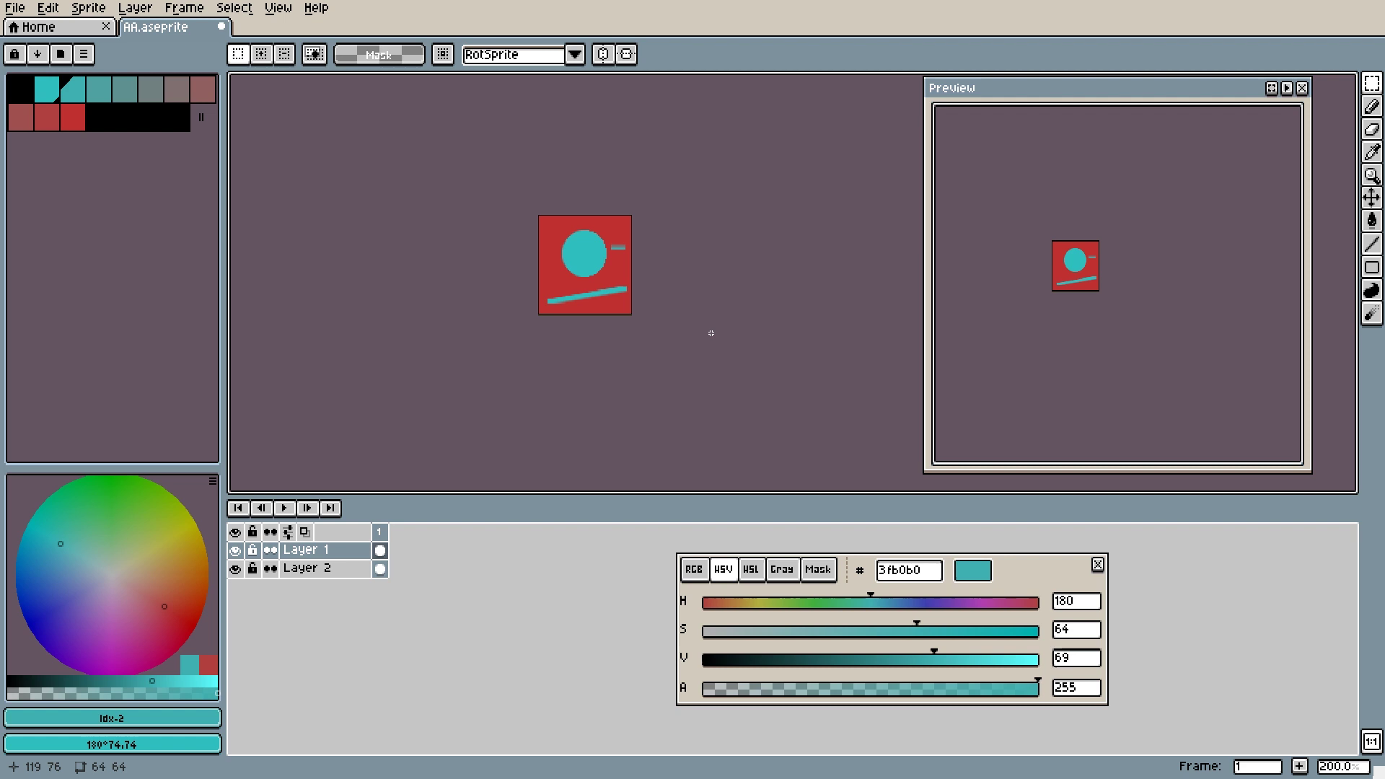
{"action": "scroll", "coordinate": [711, 333], "scroll_direction": "up", "scroll_amount": 1}
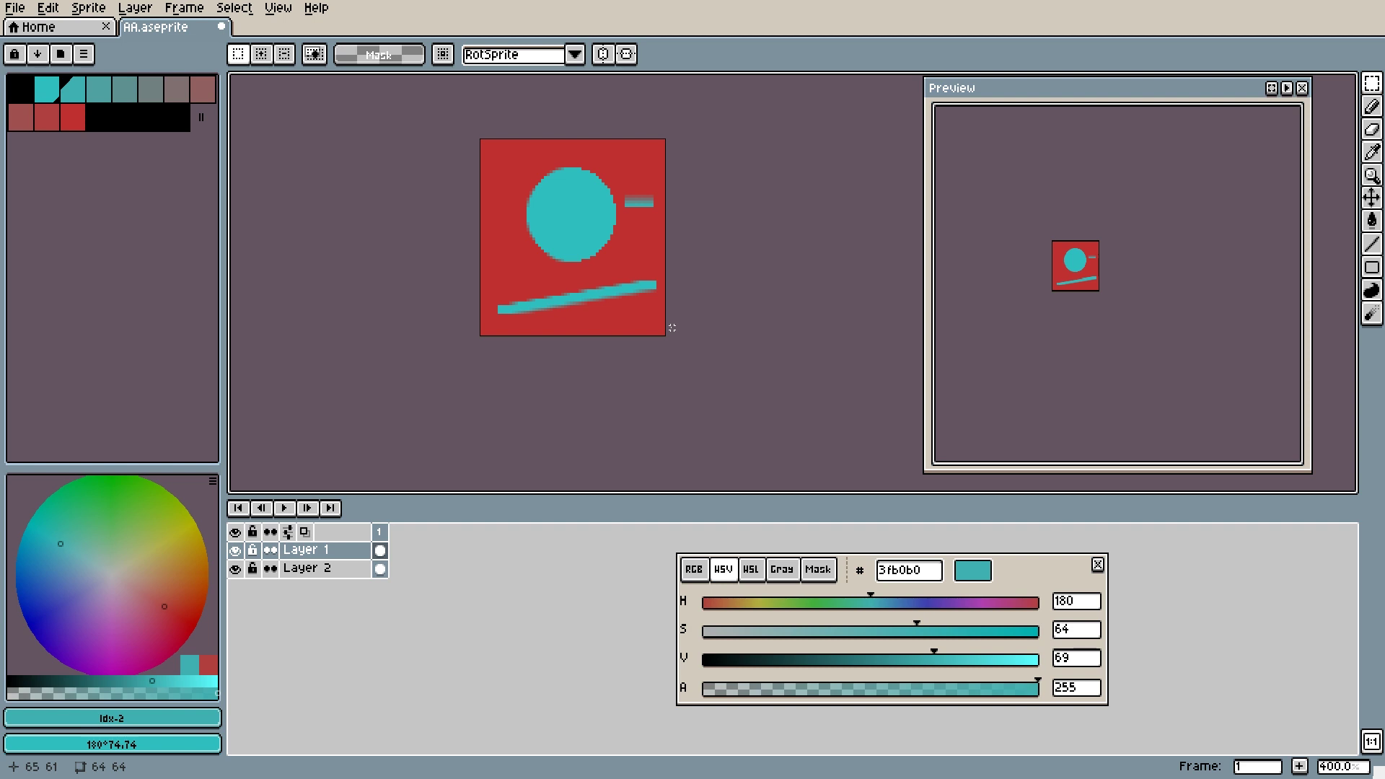
{"action": "scroll", "coordinate": [696, 327], "scroll_direction": "left", "scroll_amount": 1}
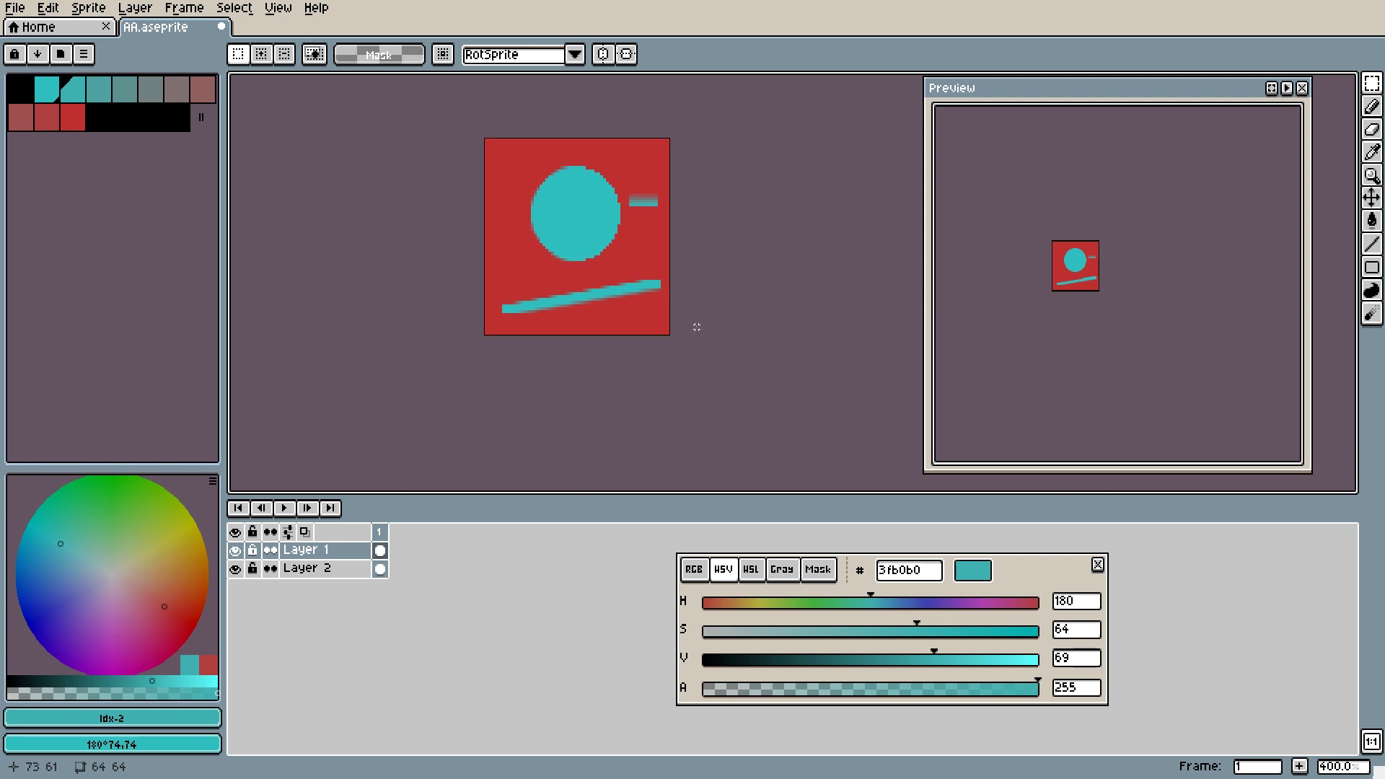
{"action": "scroll", "coordinate": [758, 349], "scroll_direction": "down", "scroll_amount": 2}
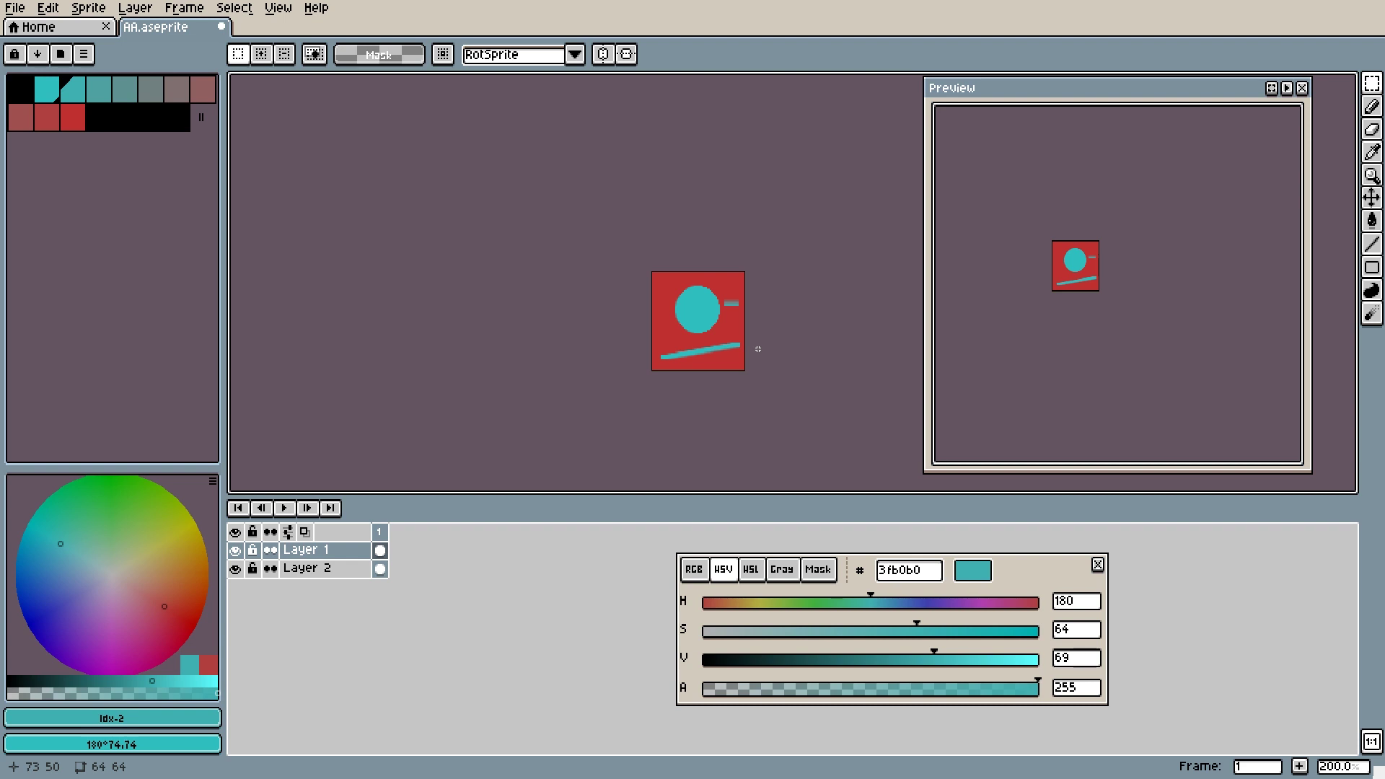